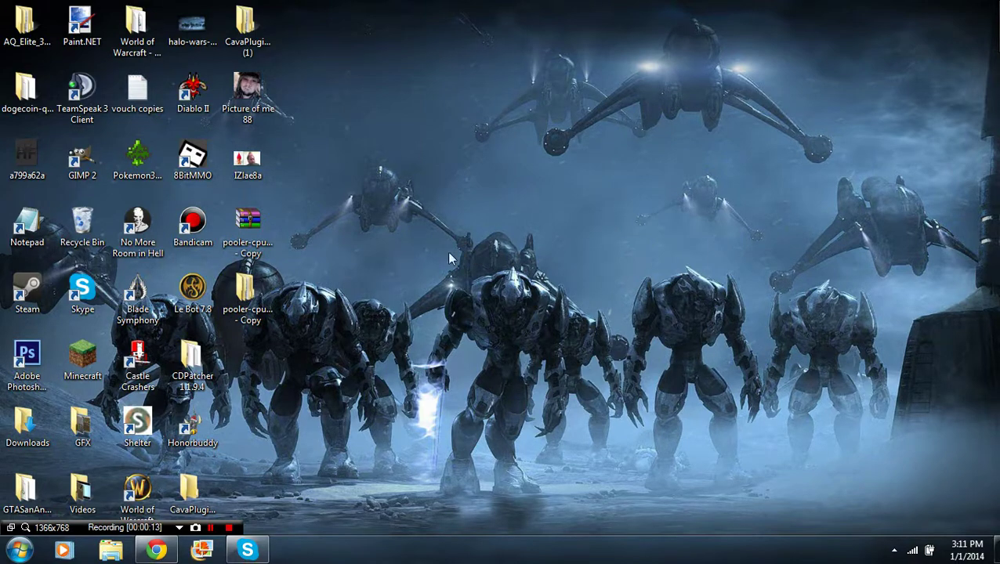
Sign in to DogeVault using Chrome's autofilled username and password
left_click(157, 550)
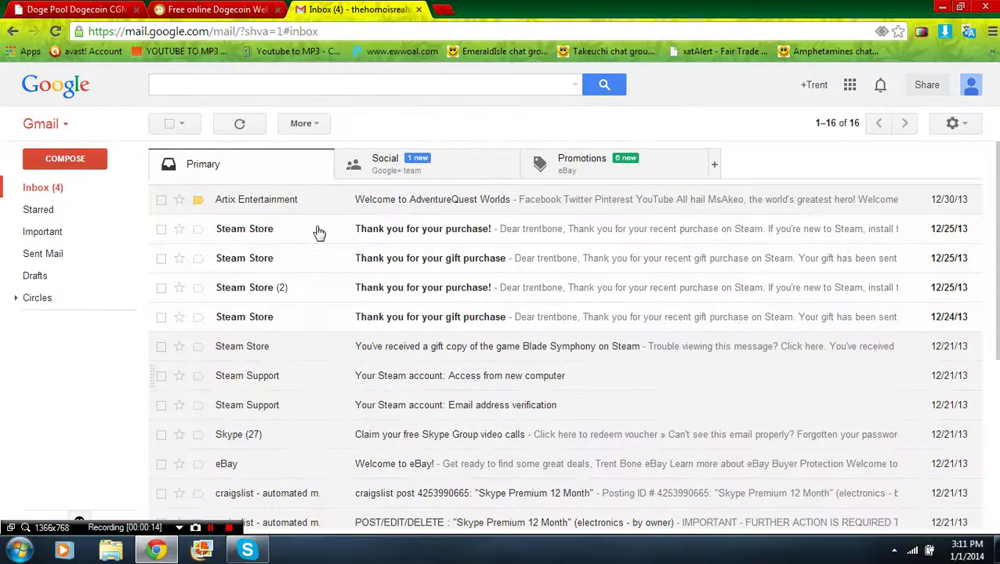
left_click(196, 8)
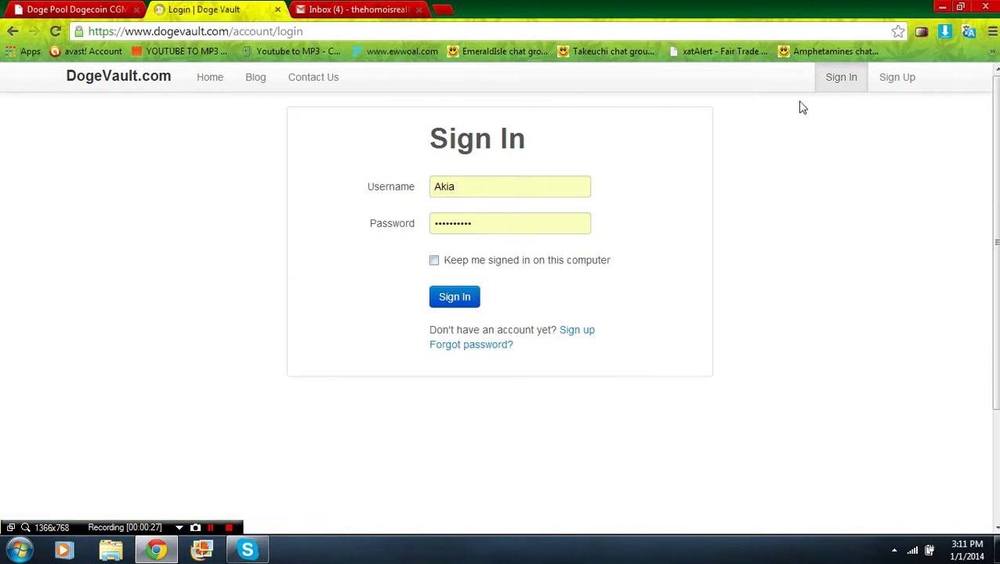
left_click(902, 81)
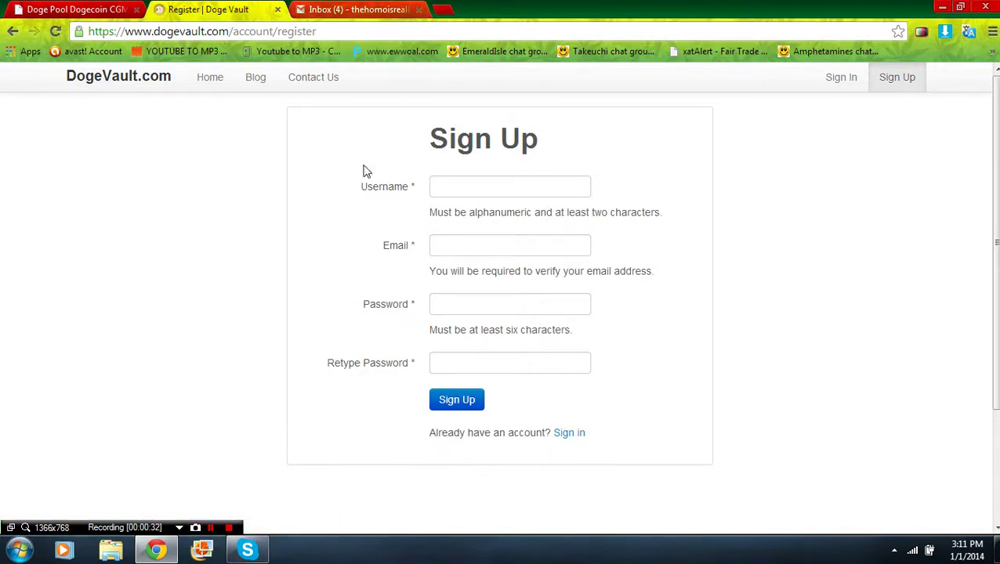
left_click(843, 81)
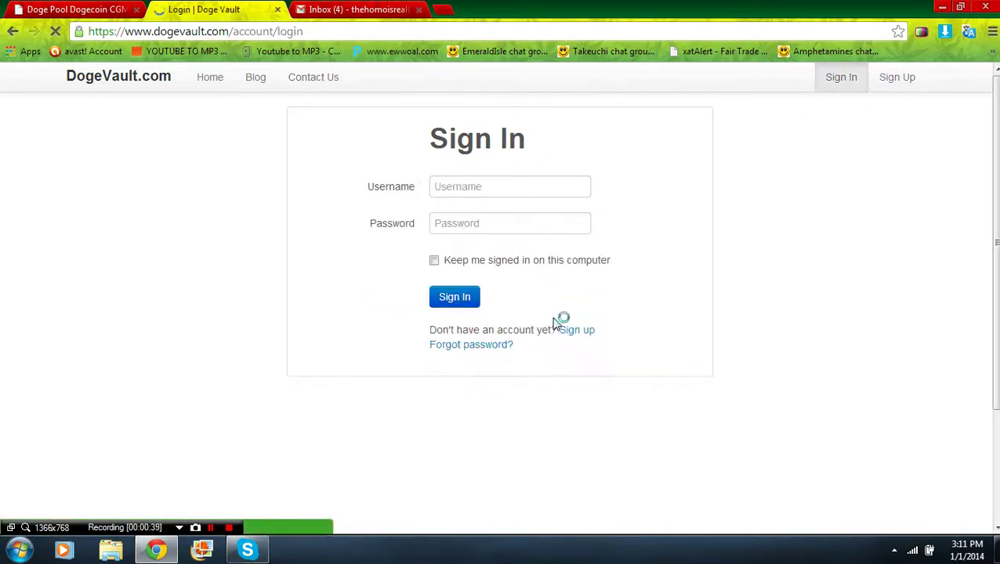
left_click(474, 298)
Submit the sign-in and load the wallet dashboard with its 127.82267812 DOGE balance
left_click(473, 299)
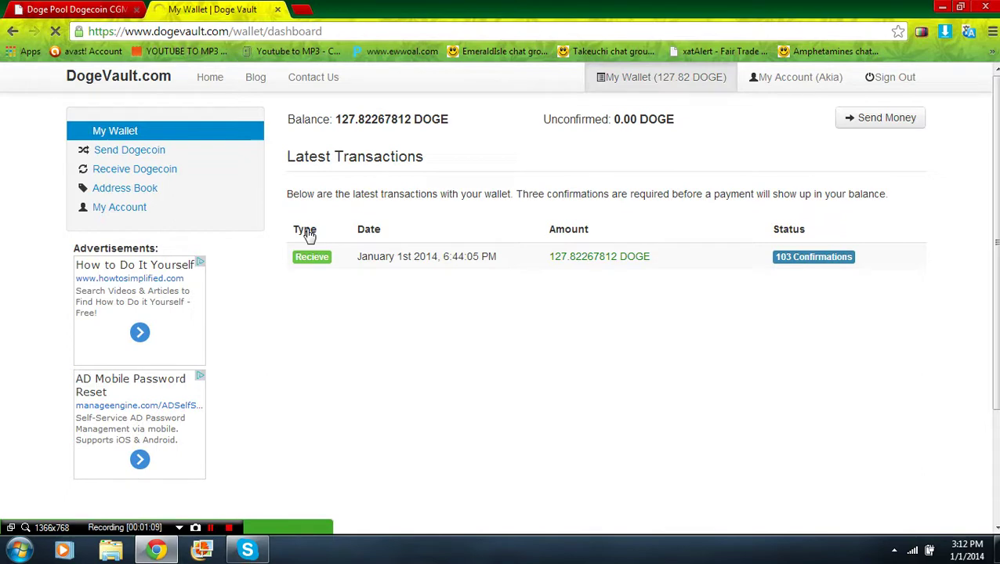
Open the Receive Dogecoin page and launch a blank Notepad alongside it
left_click(181, 172)
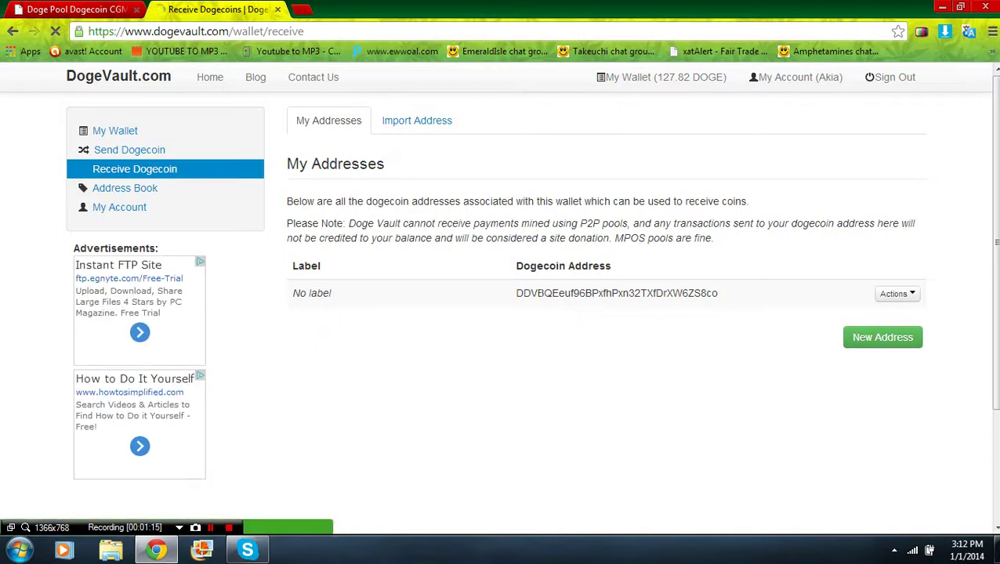
left_click(20, 545)
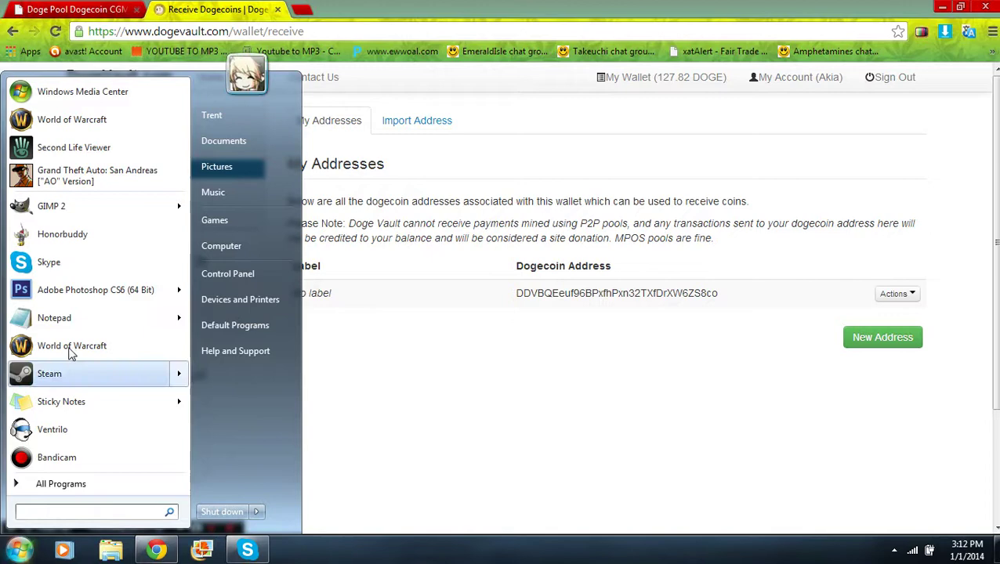
left_click(72, 321)
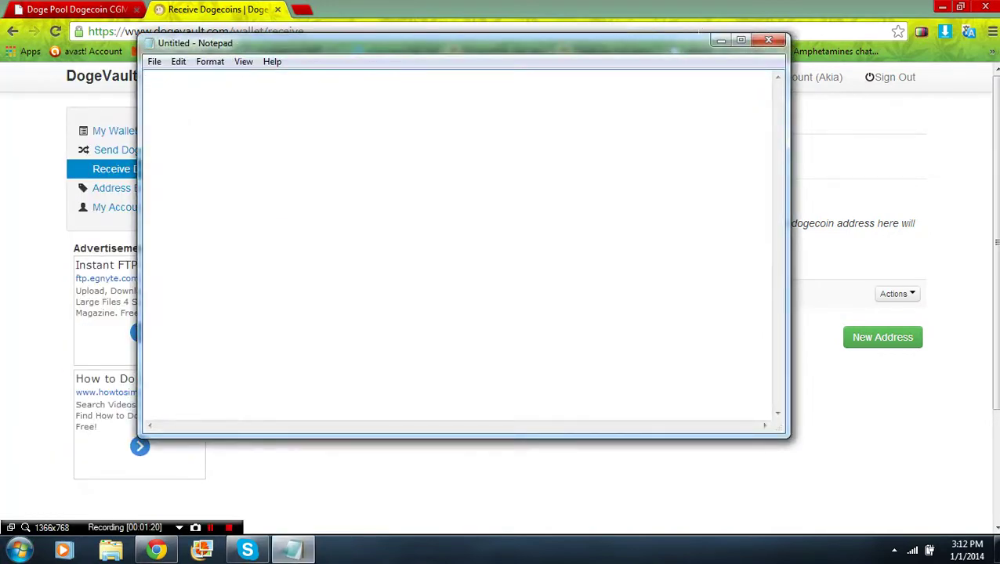
left_click_drag(679, 35, 673, 338)
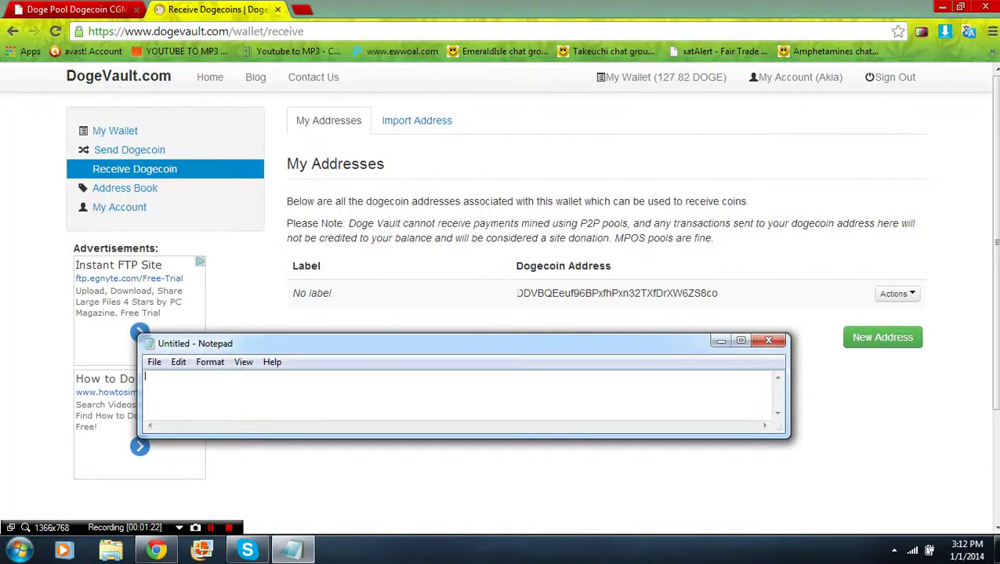
Copy the wallet's receiving address into Notepad, minimize it, and go to CryptoValley
left_click_drag(517, 293, 718, 294)
key("ctrl+c")
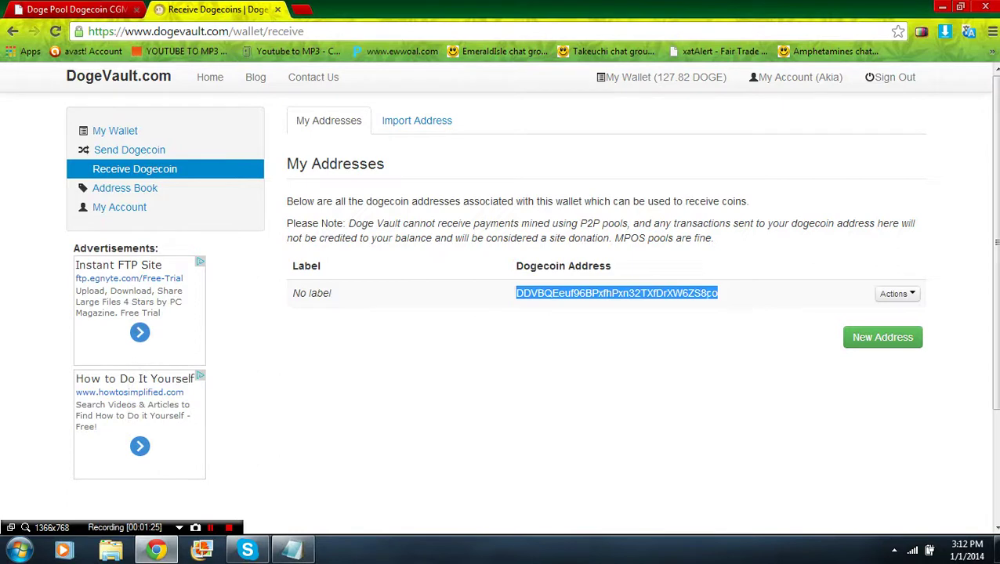
left_click(292, 551)
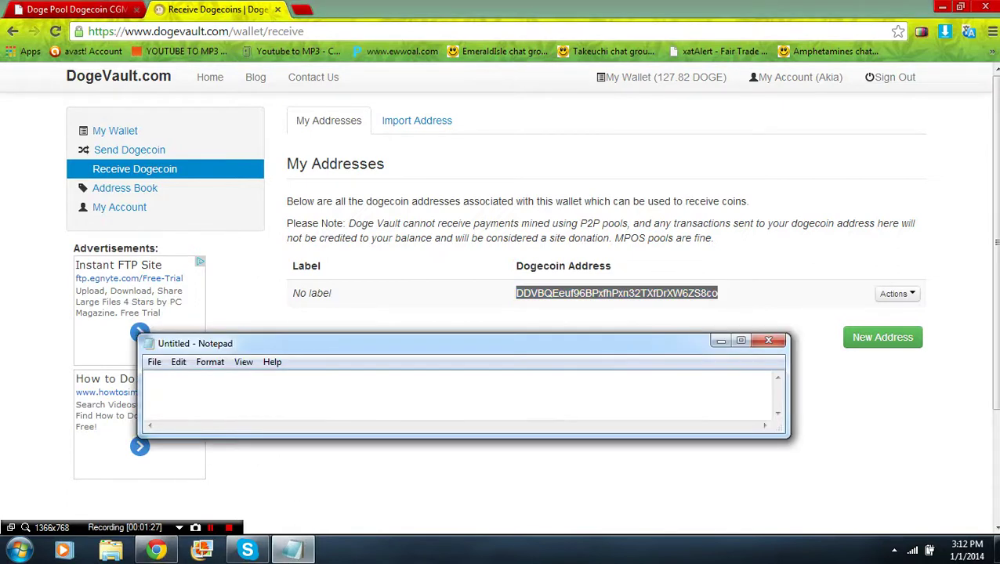
key("ctrl+v")
left_click(721, 342)
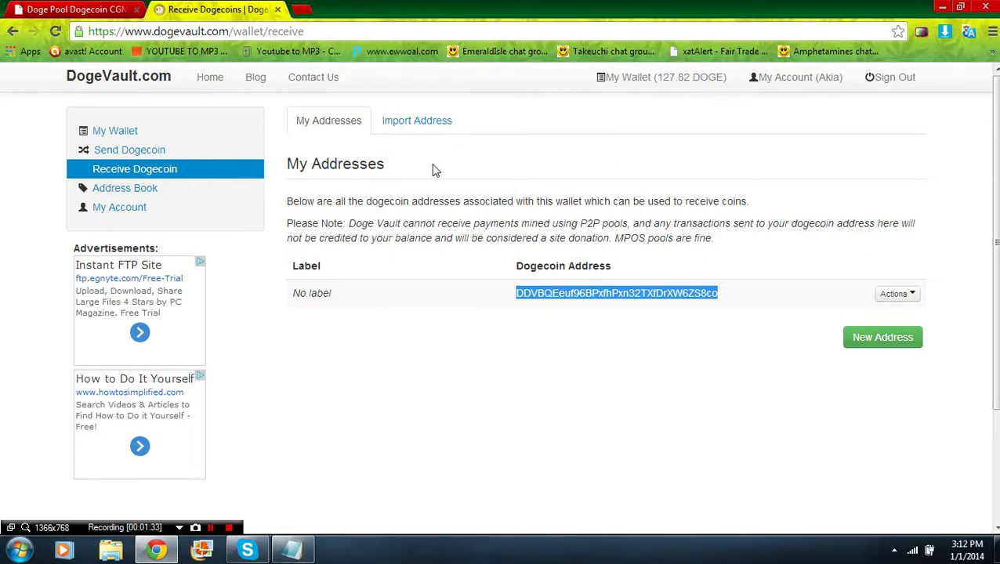
left_click(87, 8)
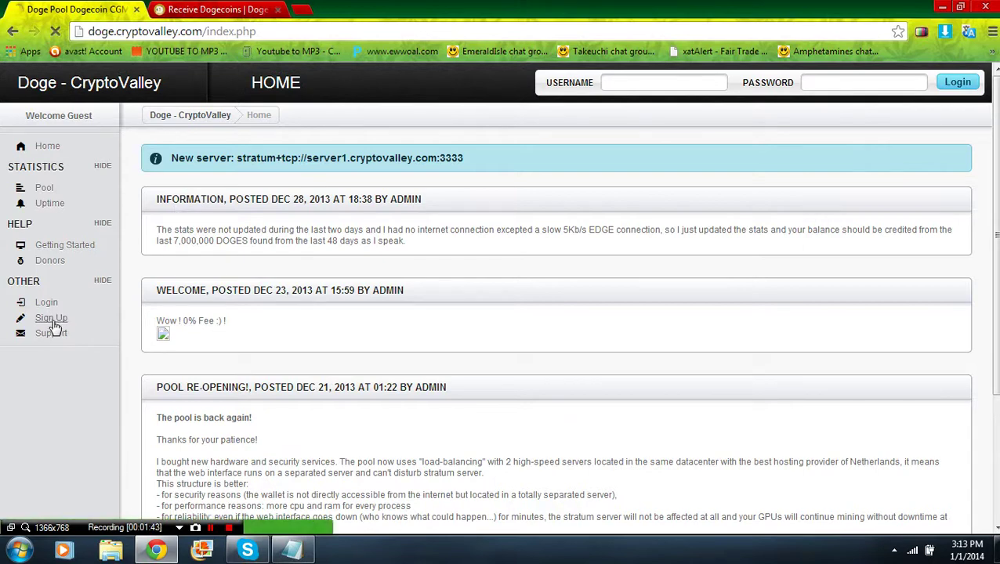
Log in to the CryptoValley pool with the account username and password
scroll(267, 188, "down", 1)
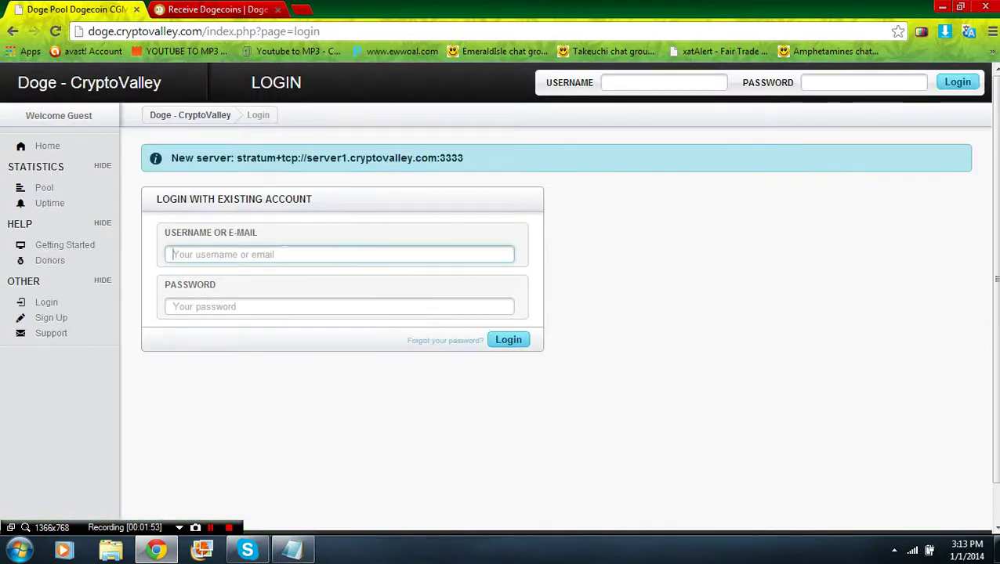
type("Akia")
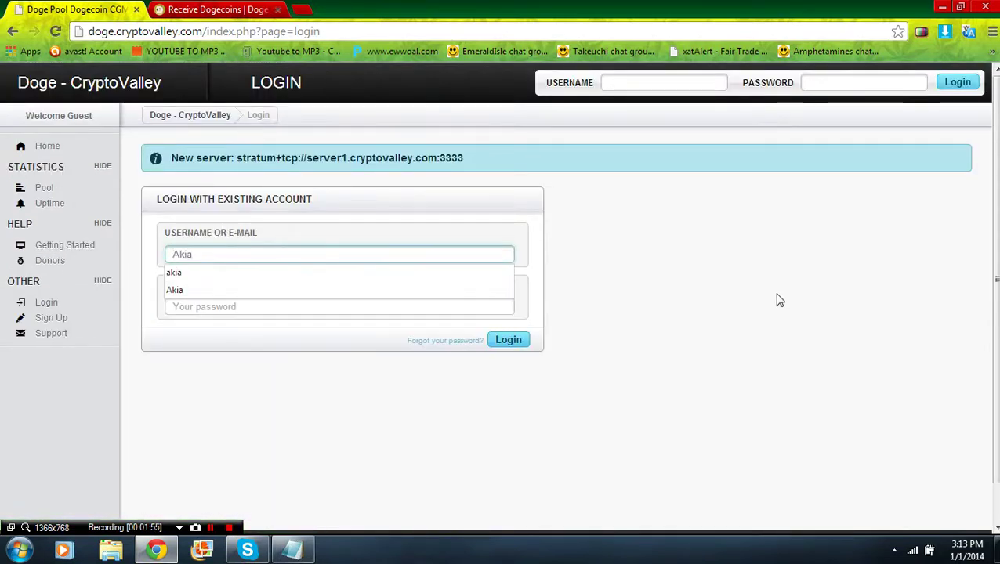
key("Tab")
type("a")
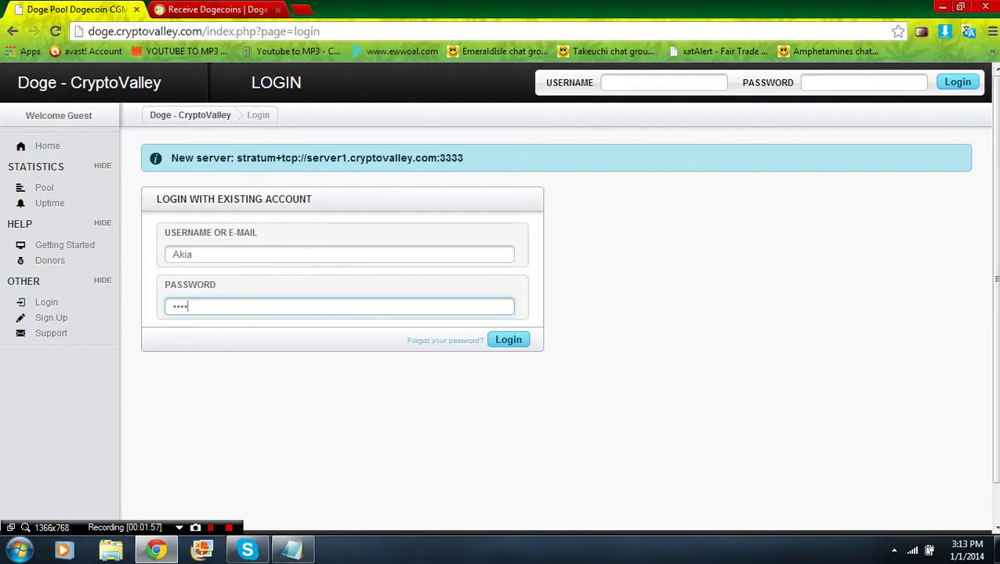
left_click(493, 338)
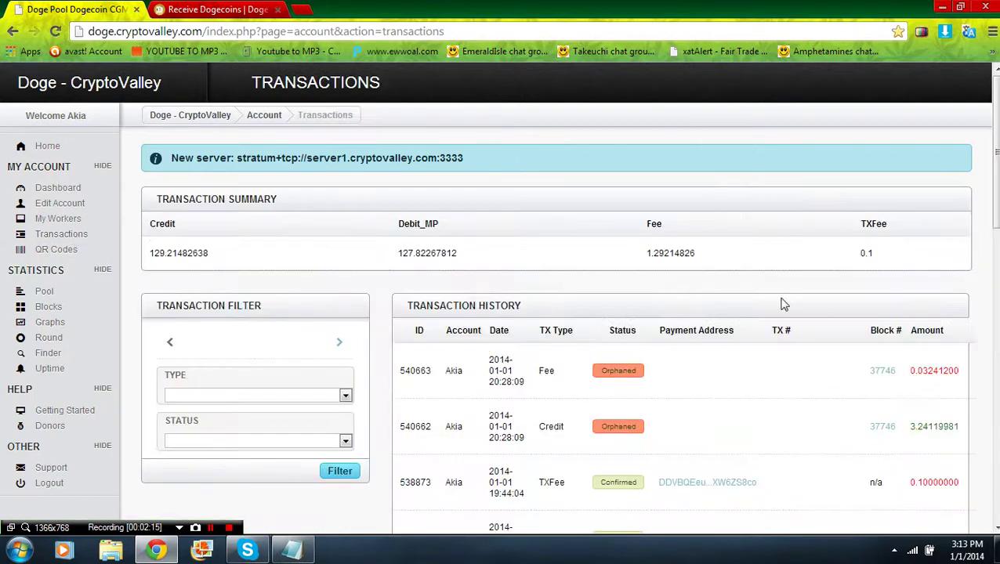
Scroll through the transaction history showing the 127.82267812 payout and 0.1 fee, then return to top
scroll(806, 316, "down", 9)
scroll(784, 313, "down", 4)
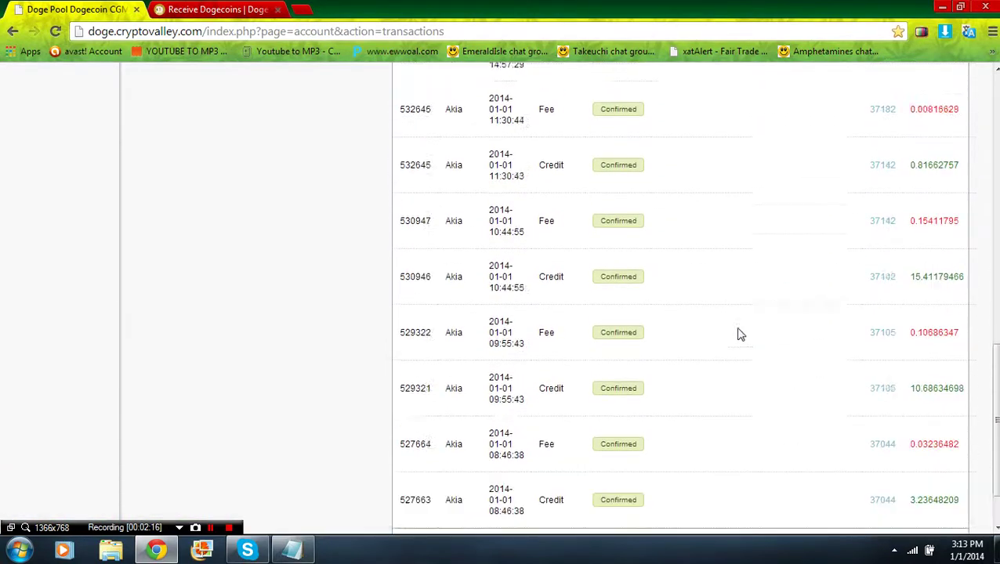
scroll(739, 334, "up", 10)
scroll(721, 332, "down", 10)
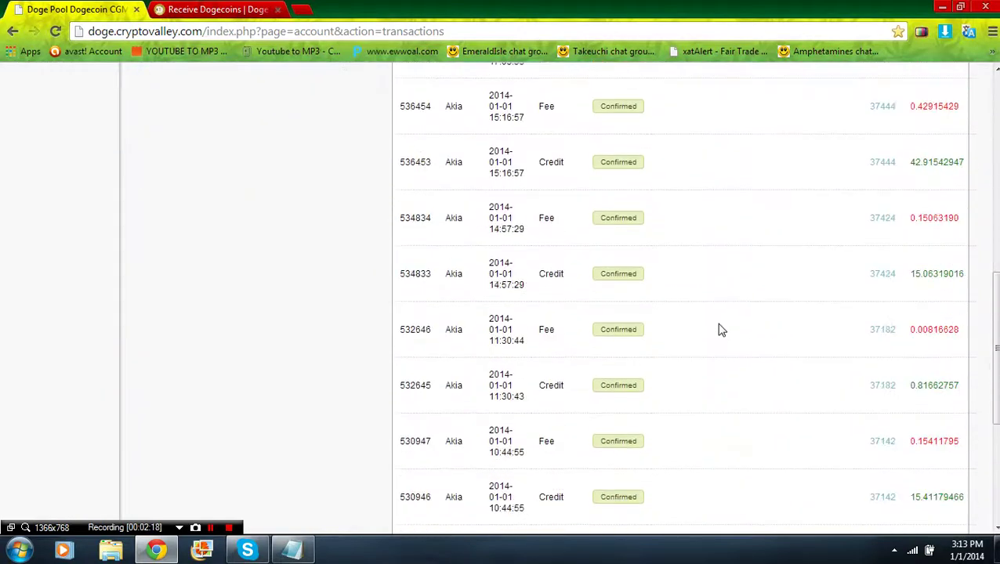
scroll(721, 331, "up", 10)
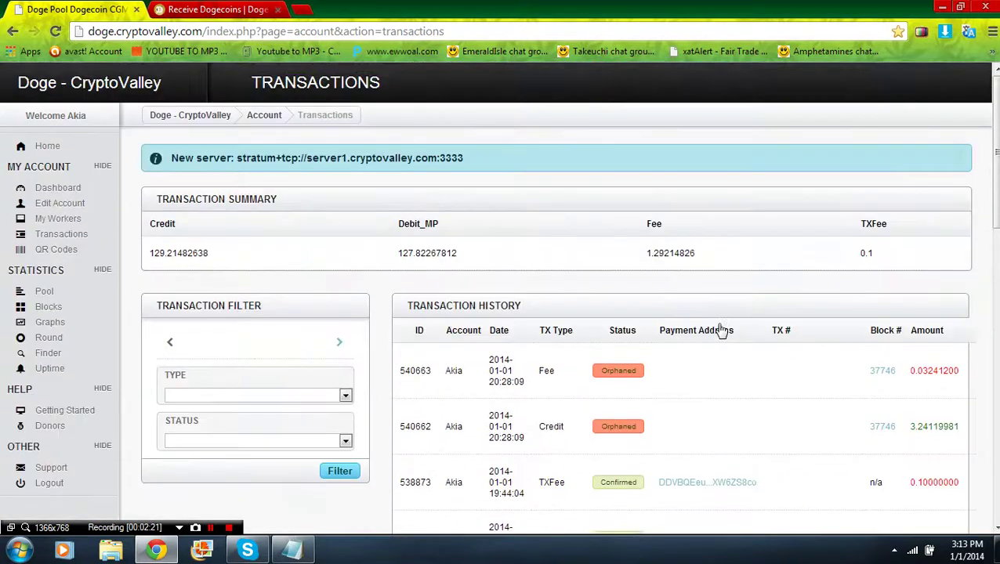
scroll(721, 331, "down", 12)
scroll(721, 330, "up", 12)
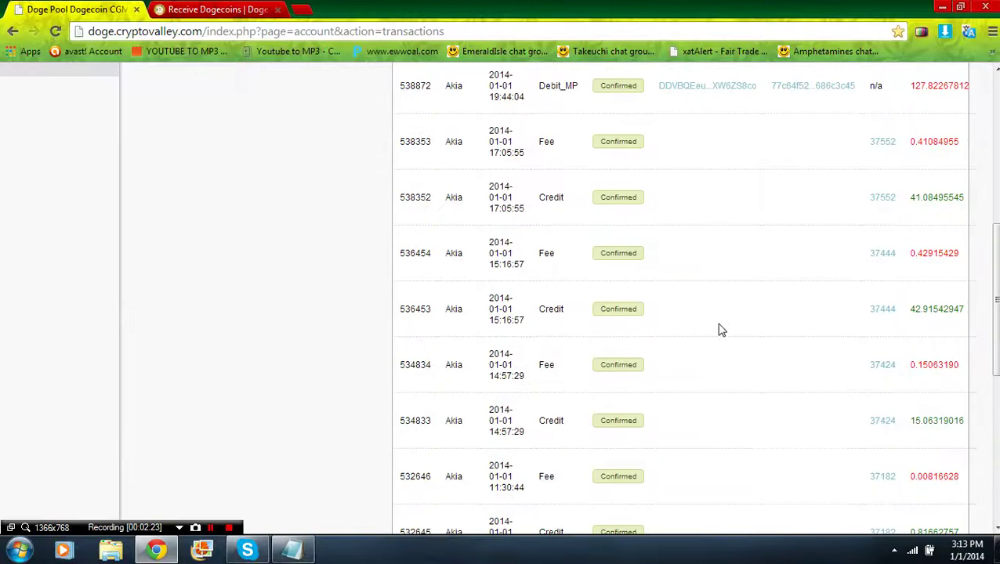
scroll(991, 242, "down", 12)
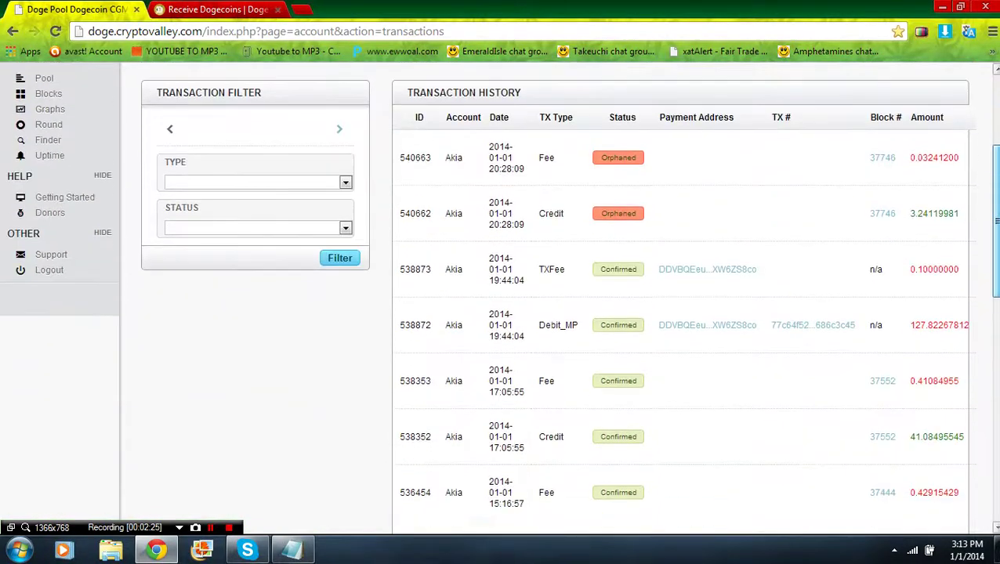
scroll(991, 242, "up", 8)
scroll(991, 241, "up", 8)
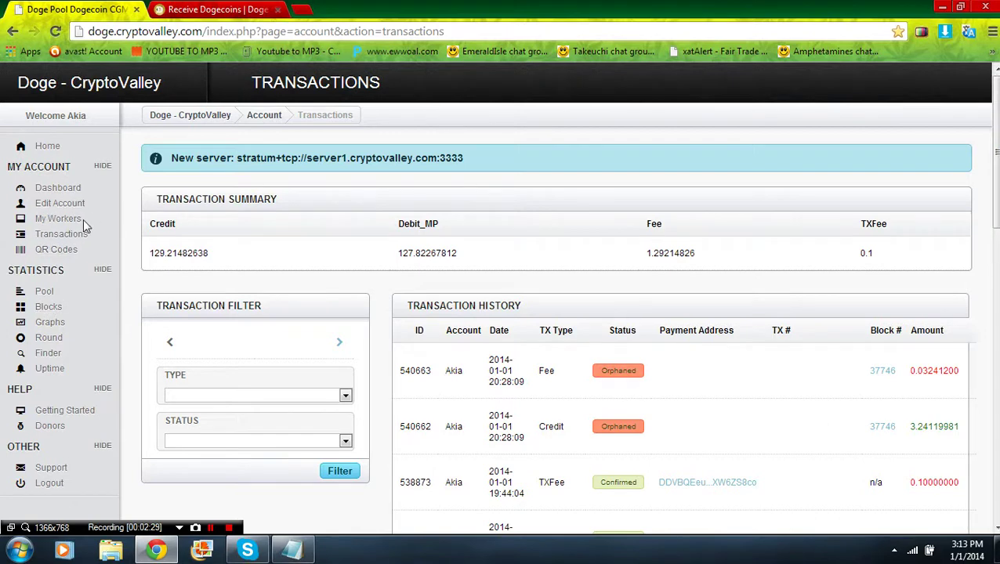
Open the Workers list, clear the new worker name field, and inspect the DogeTest worker
left_click(55, 221)
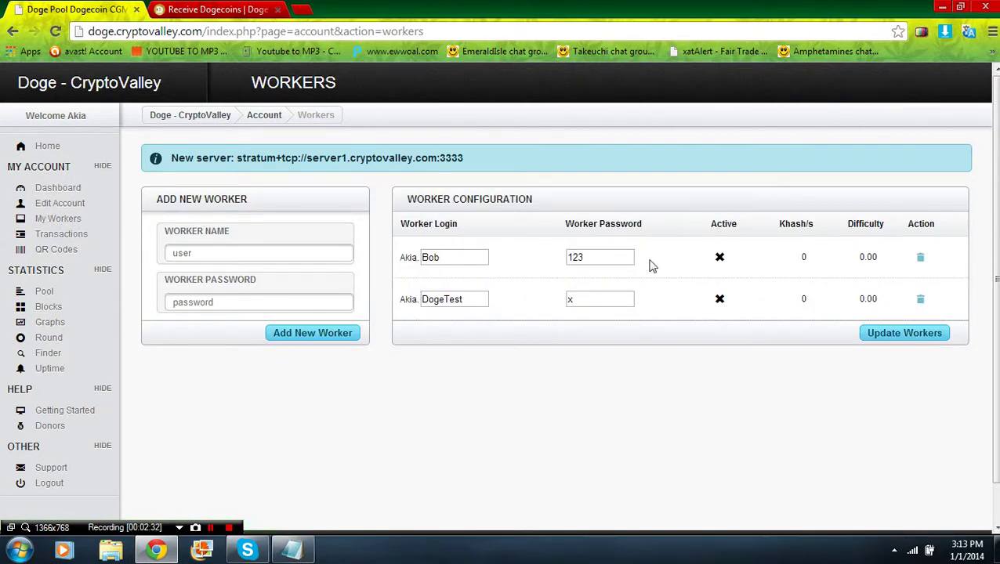
left_click(191, 253)
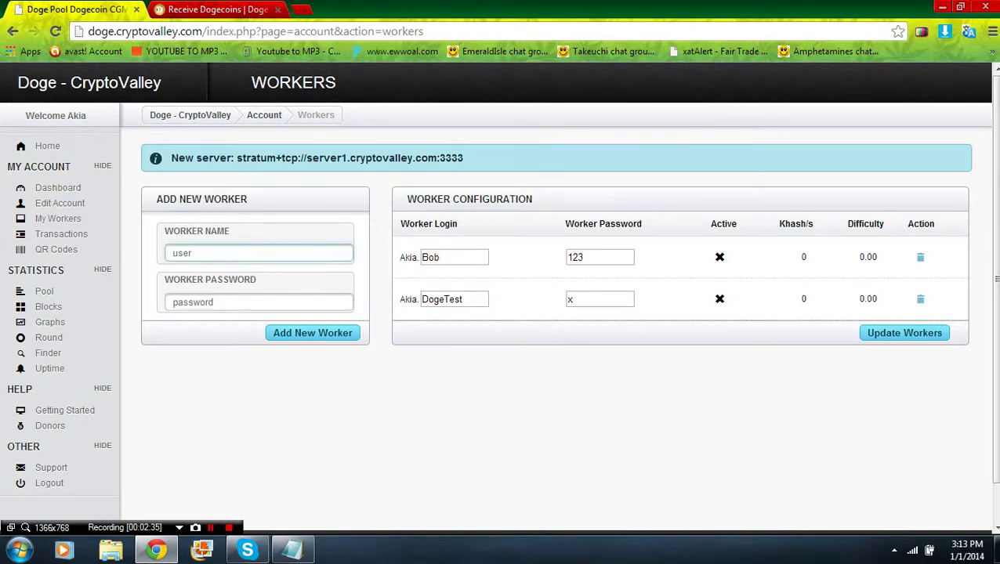
key("ctrl+a")
key("BackSpace")
left_click_drag(426, 299, 492, 304)
left_click(538, 320)
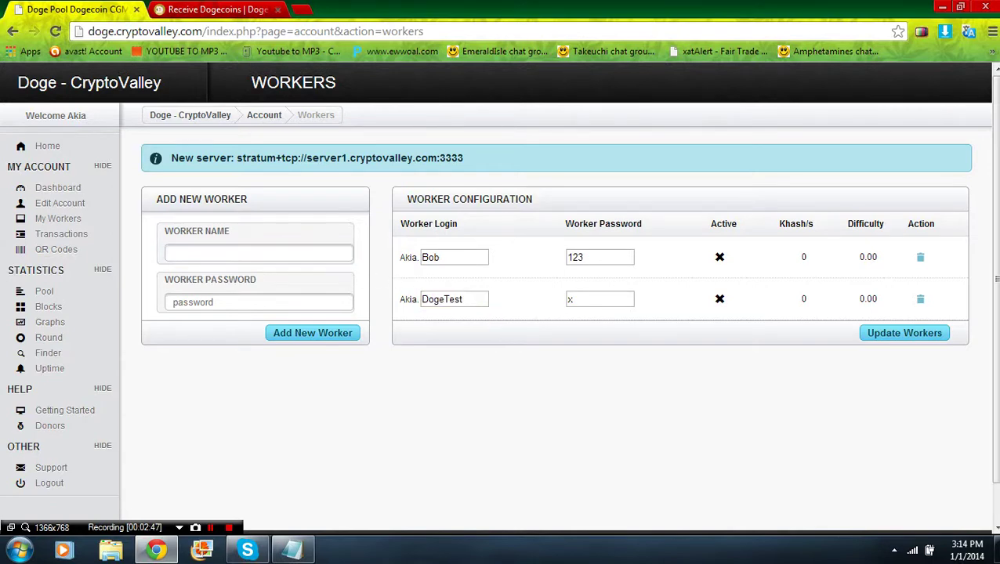
left_click(611, 305)
left_click(336, 317)
Add a new test worker with a name and password to the account
left_click(242, 253)
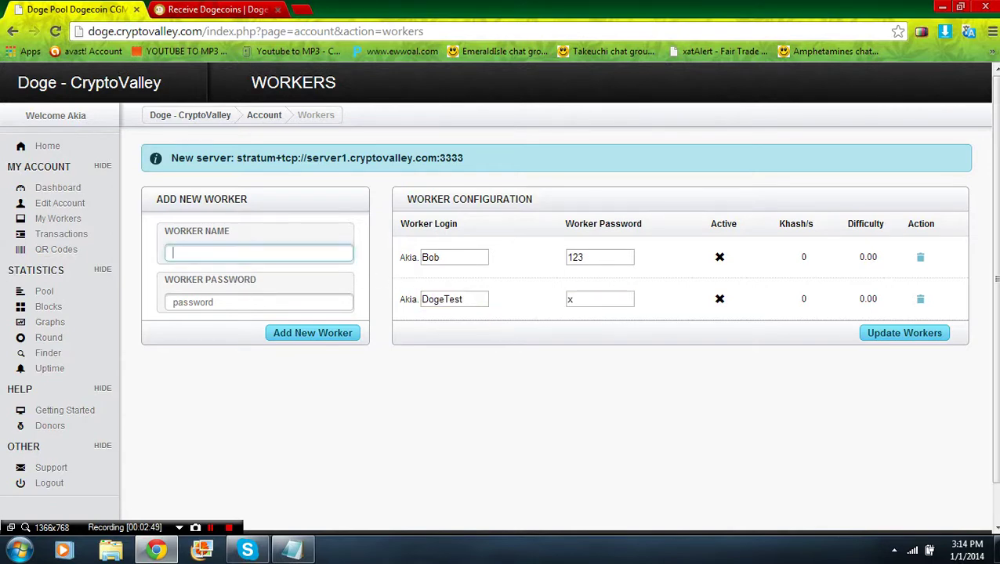
type("trent")
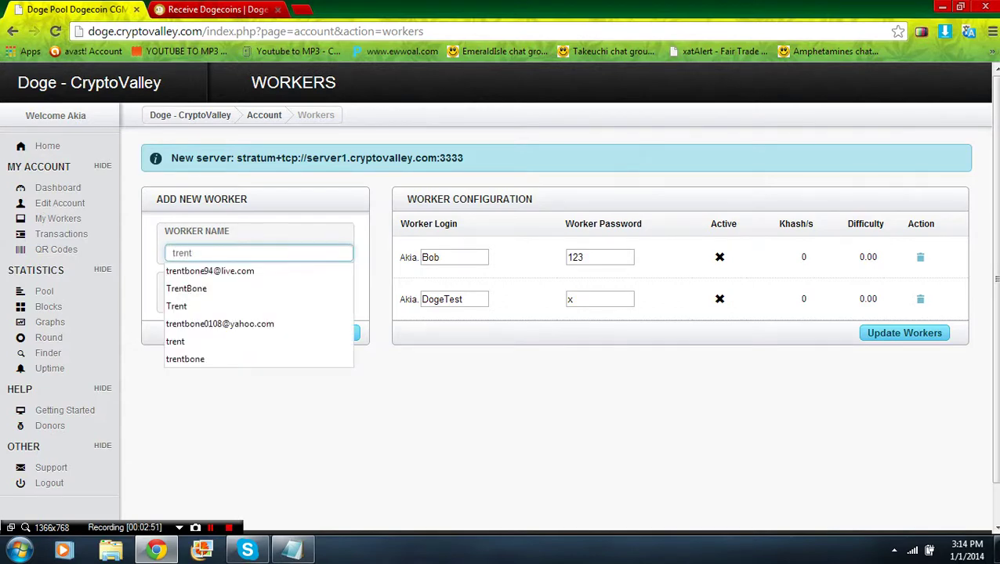
left_click(315, 397)
left_click(260, 306)
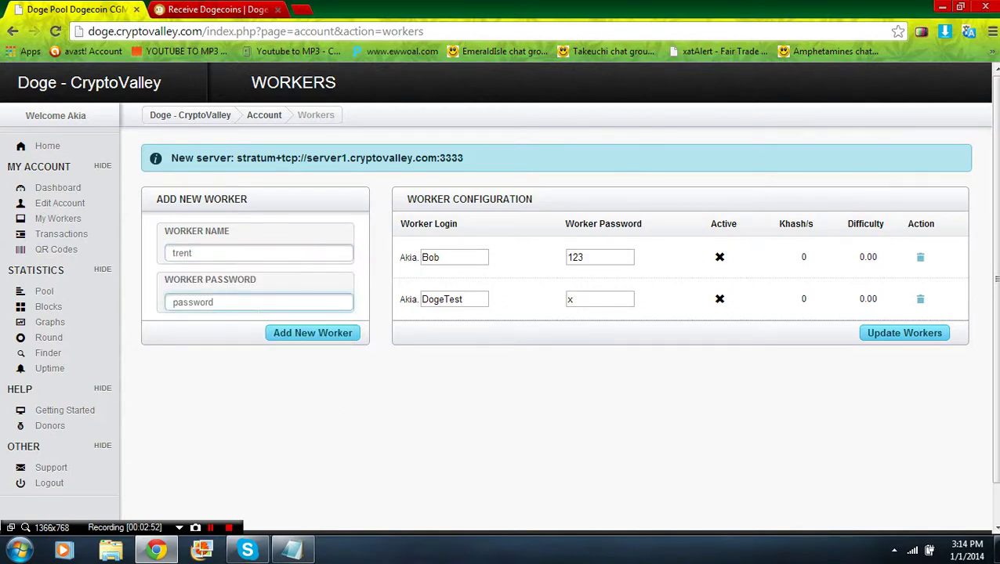
left_click_drag(213, 302, 143, 309)
type("v")
left_click(308, 337)
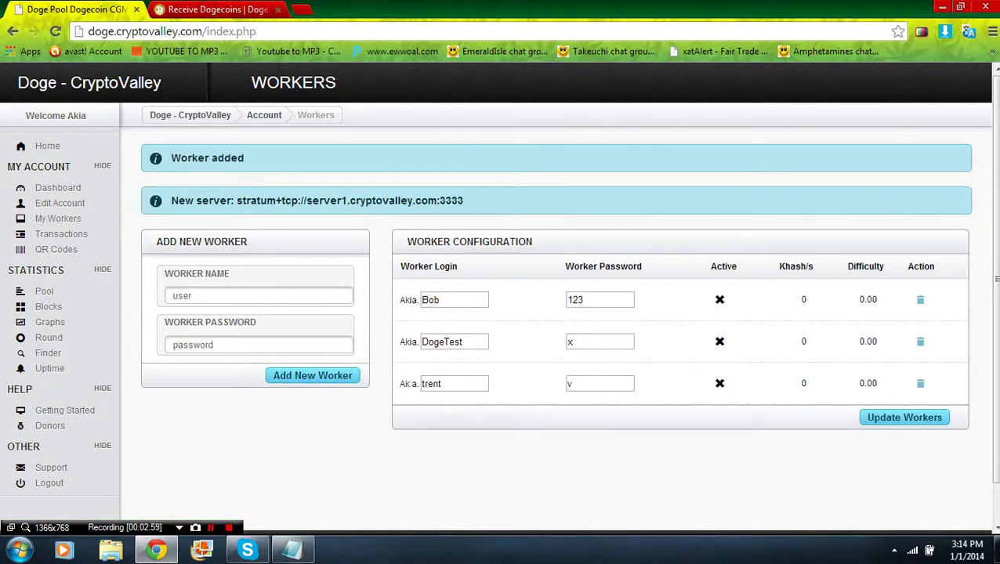
Delete the newly added test worker, leaving the two original workers
left_click_drag(408, 383, 924, 386)
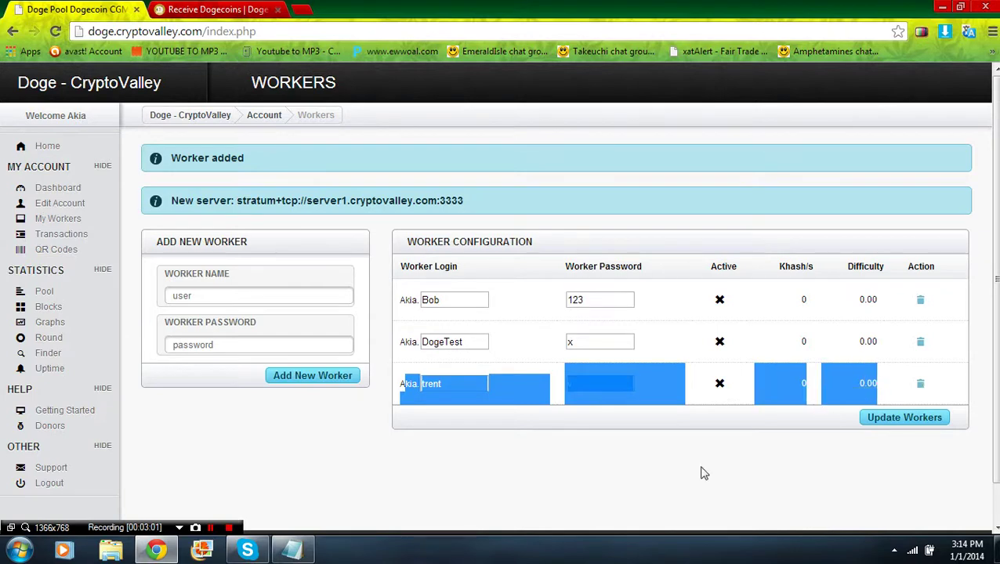
left_click(605, 488)
left_click_drag(424, 354, 772, 435)
left_click(660, 480)
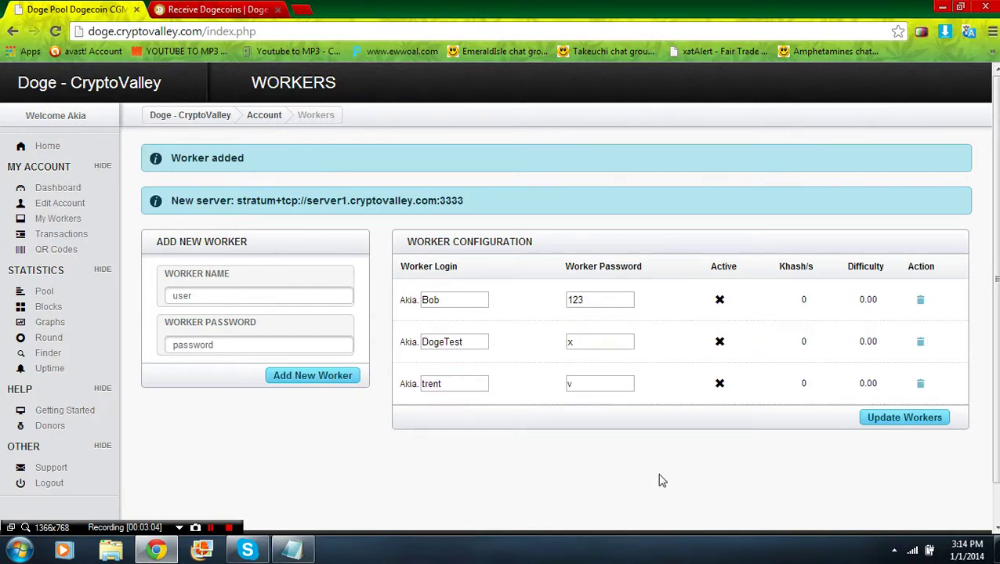
left_click(922, 384)
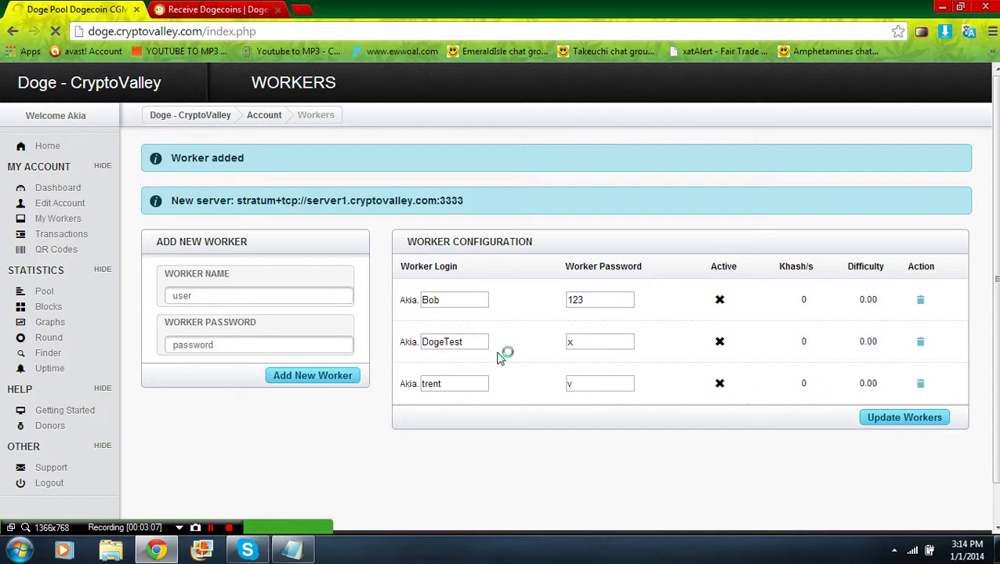
Open the pooler-cpuminer-2.3.2-win64 - Copy folder, its inner folder, and the DOGEMINING2 file
left_click(942, 6)
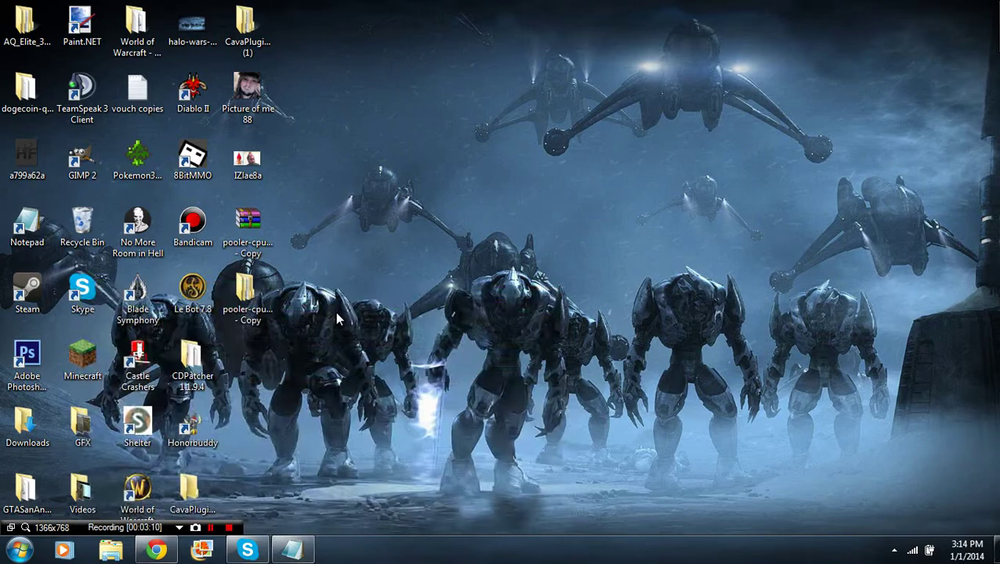
double_click(250, 300)
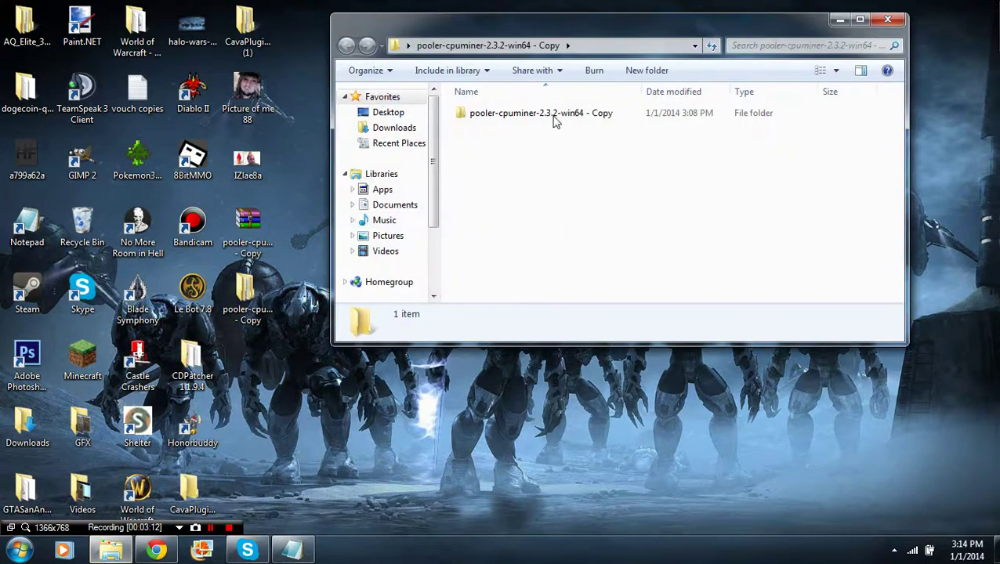
double_click(574, 119)
left_click_drag(541, 28, 382, 58)
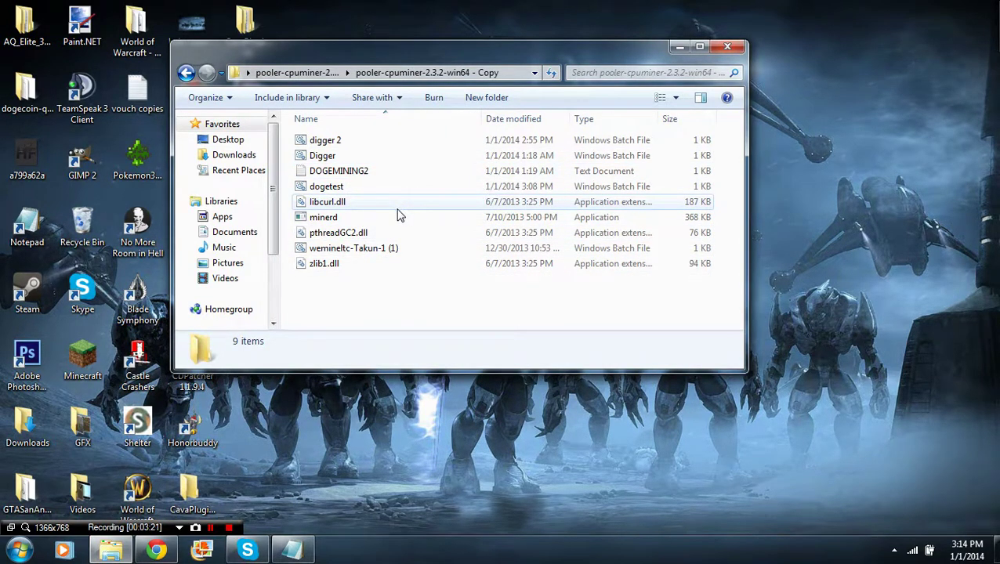
double_click(383, 170)
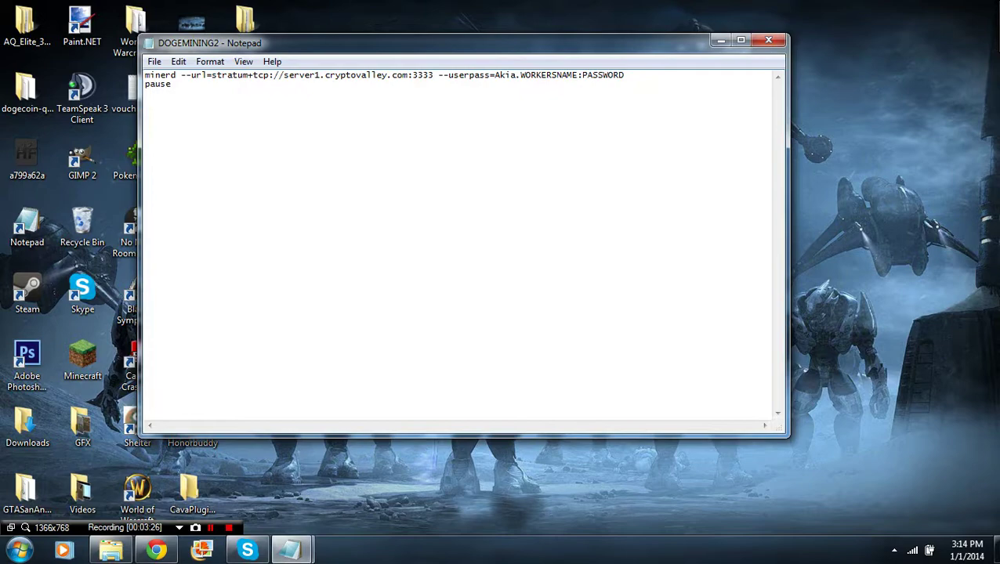
Review the DOGEMINING2 minerd command and move Notepad aside
key("ctrl+a")
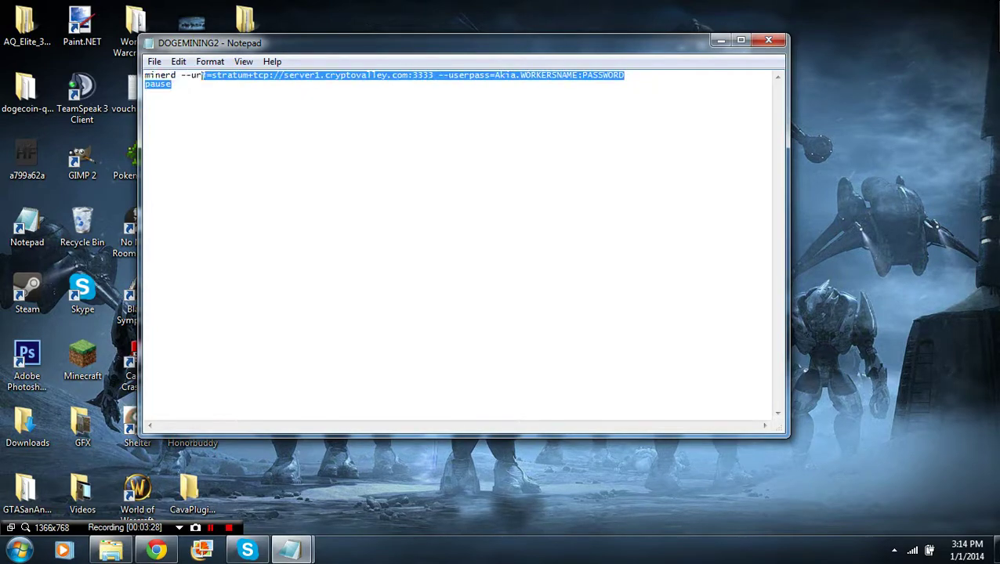
key("Right")
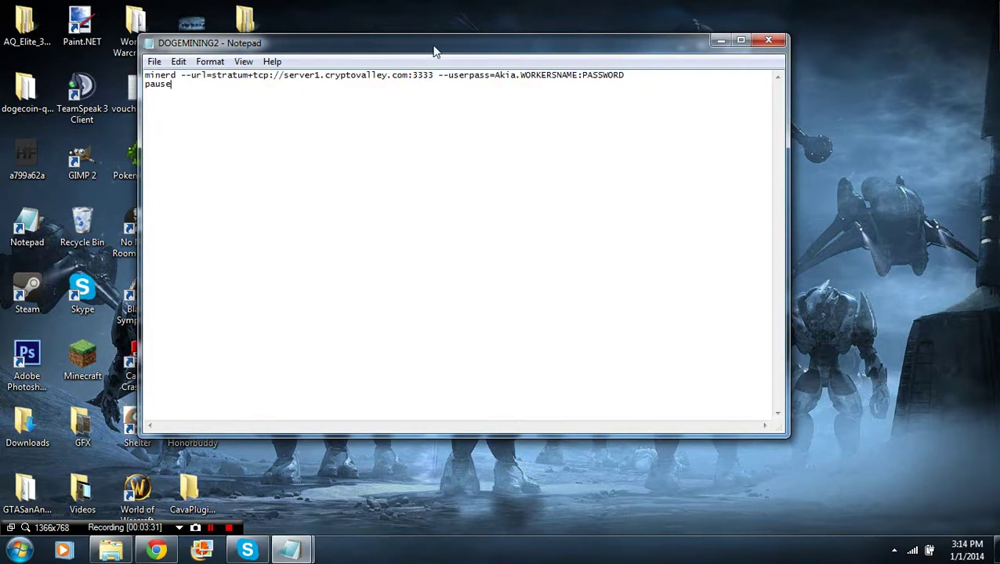
left_click_drag(435, 52, 529, 78)
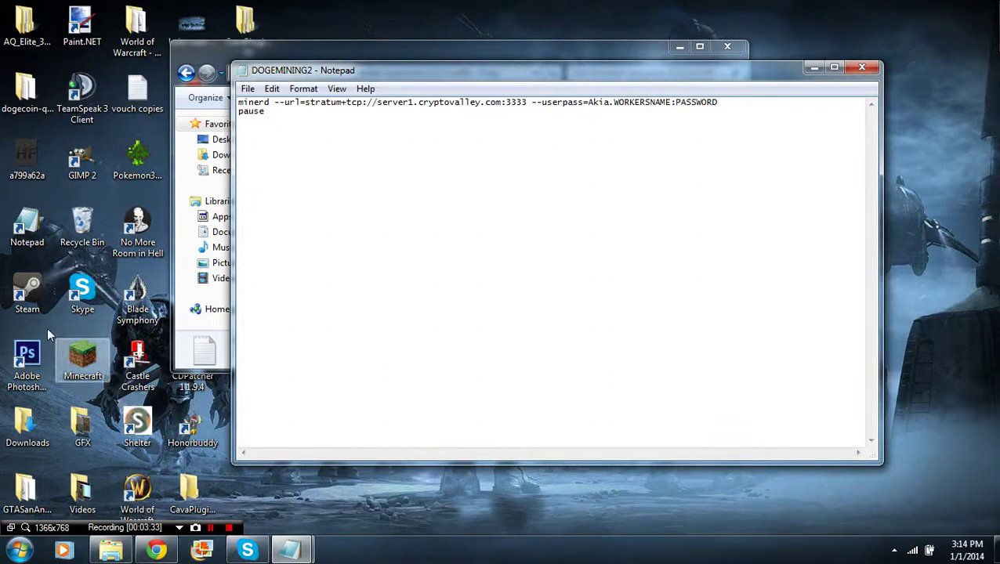
Restore DOGEMININGhellsing1 from the Recycle Bin back to the miner folder
double_click(76, 243)
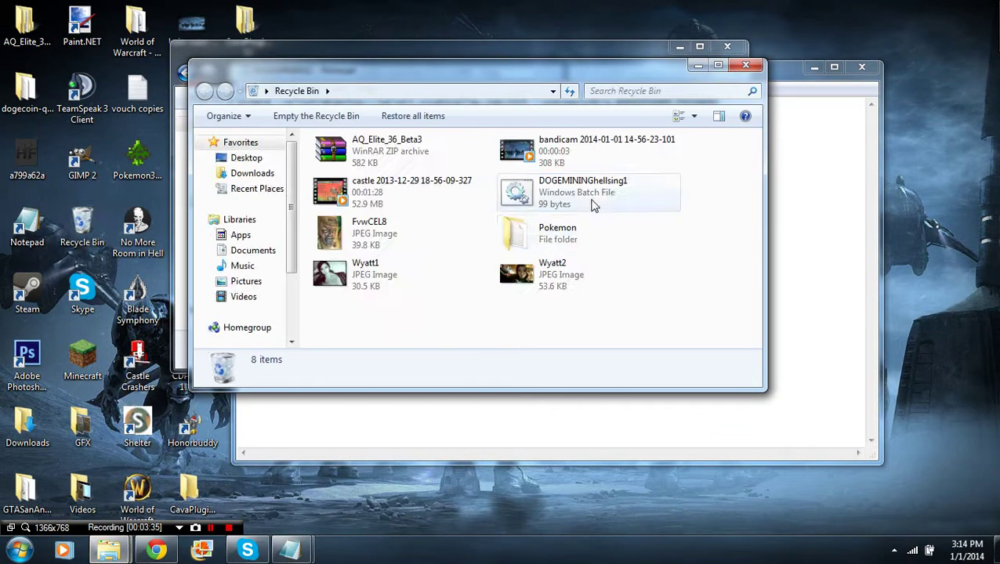
left_click(593, 205)
right_click(593, 205)
left_click(636, 207)
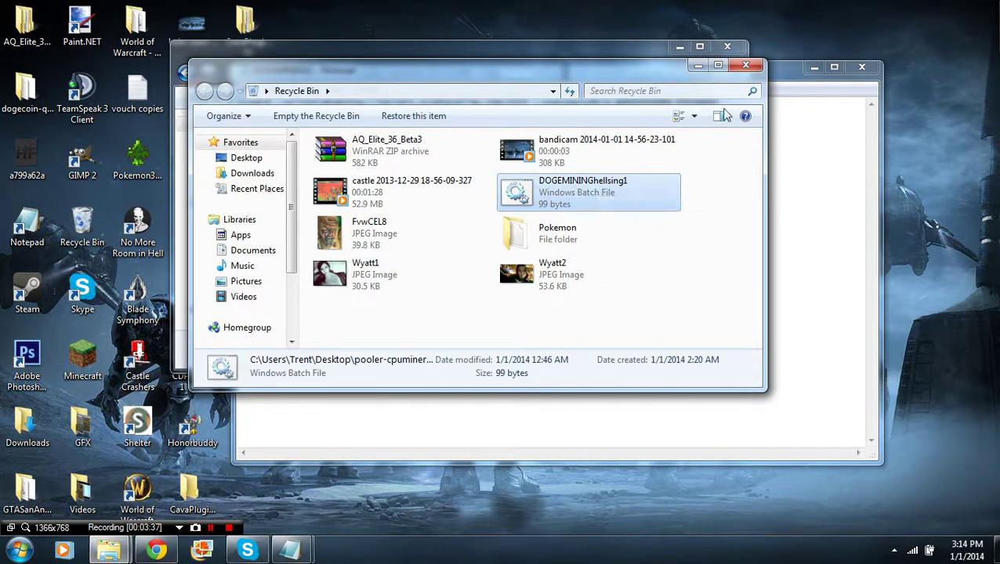
left_click(745, 65)
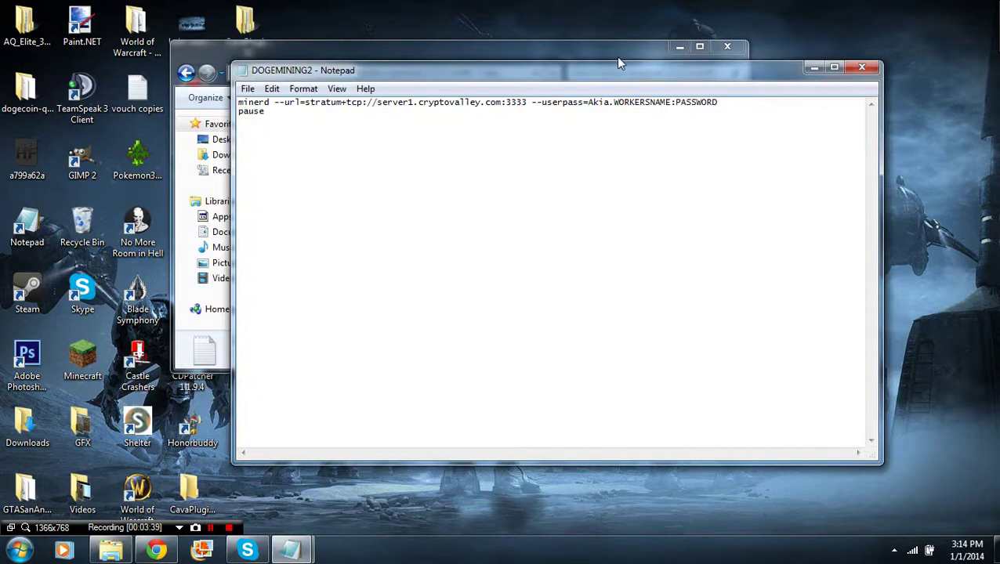
left_click(596, 49)
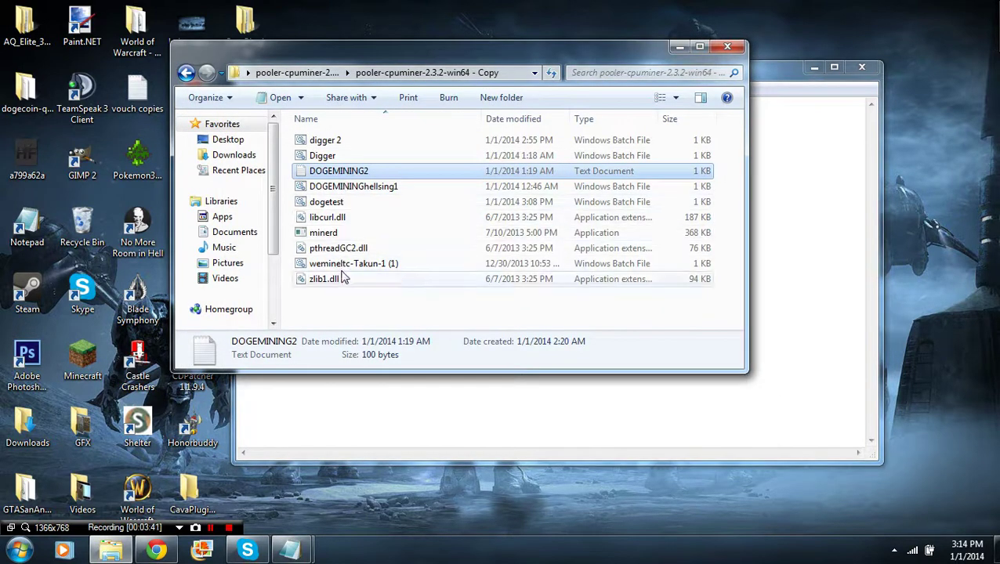
View the DOGEMININGhellsing1 script's command, close it, and reopen DOGEMINING2 in Notepad
right_click(350, 188)
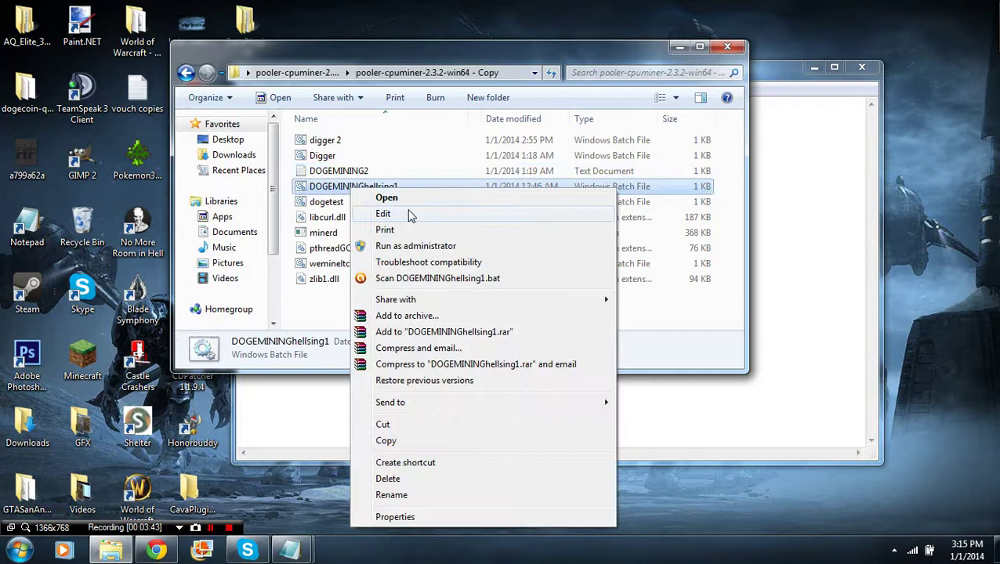
left_click(408, 215)
left_click(551, 286)
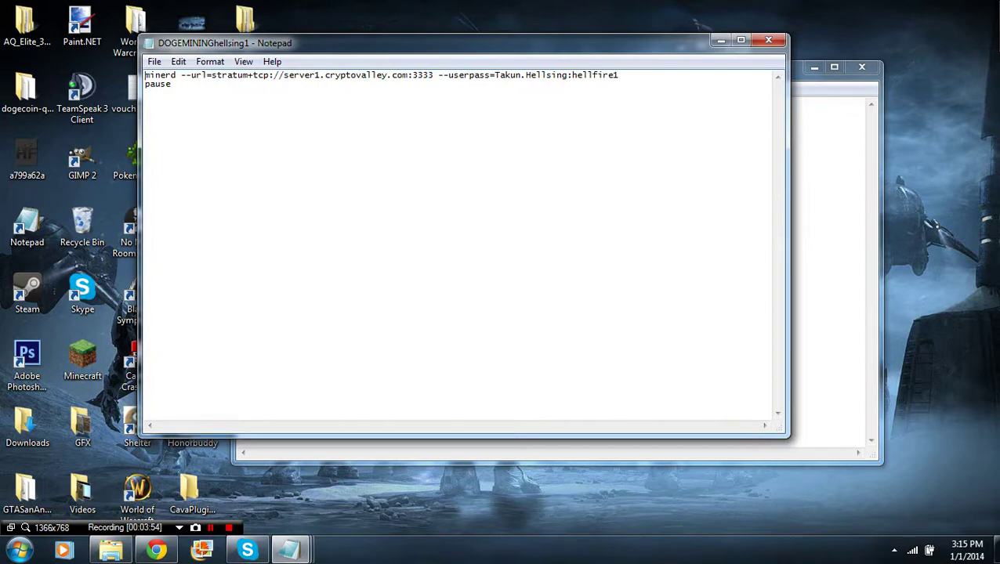
left_click(768, 40)
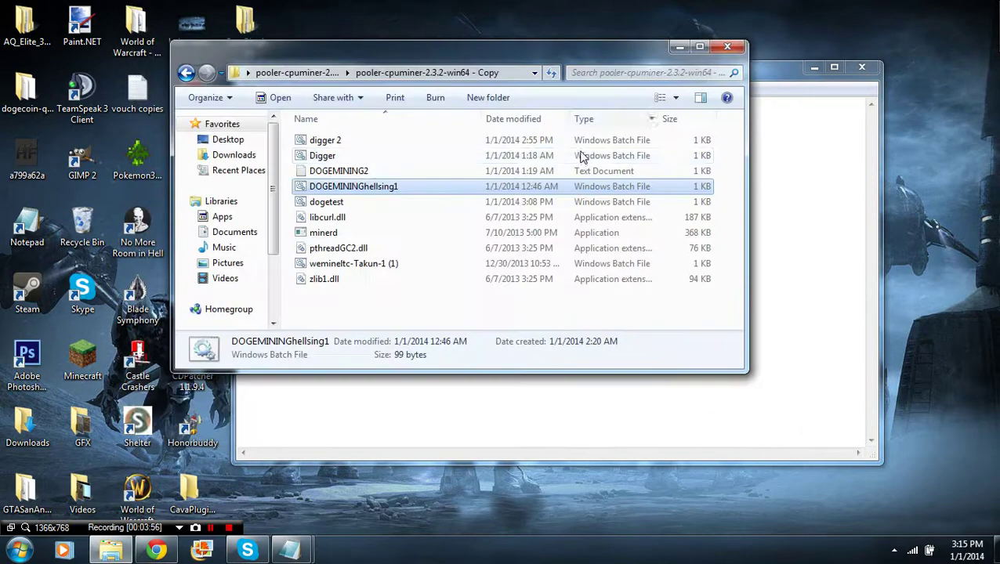
double_click(345, 170)
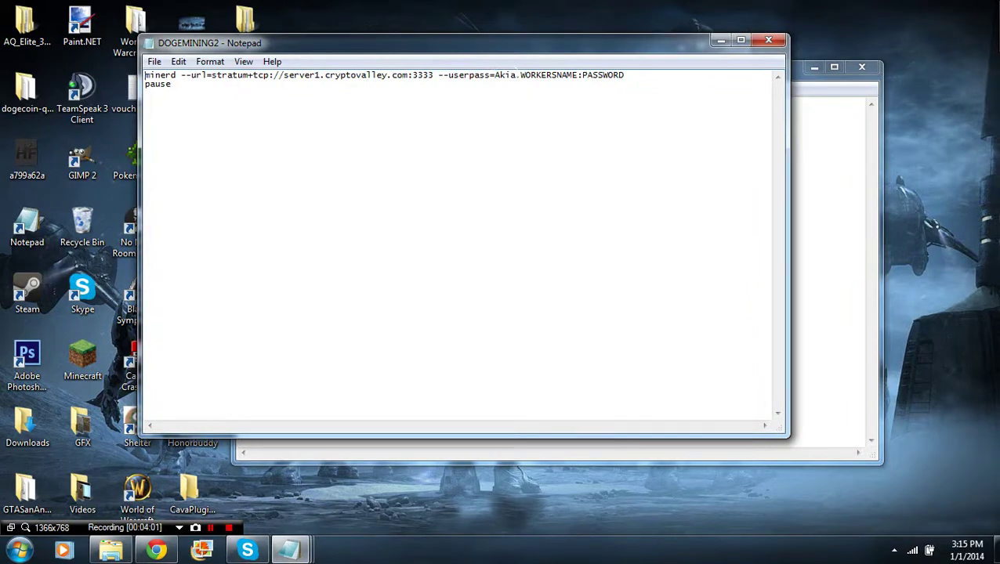
left_click_drag(547, 50, 538, 137)
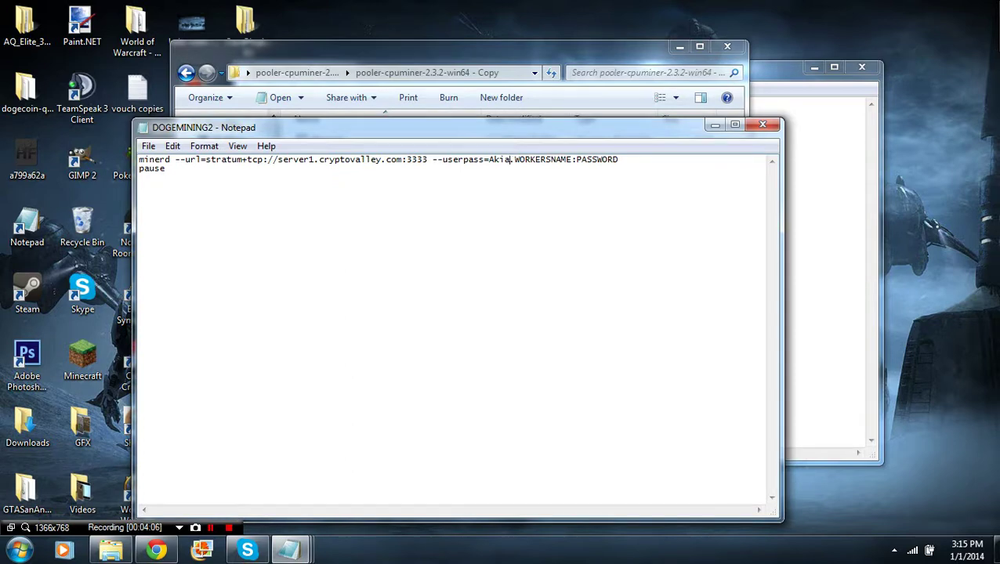
Compare the CryptoValley workers page with the DOGEMINING2 script side by side
left_click(157, 551)
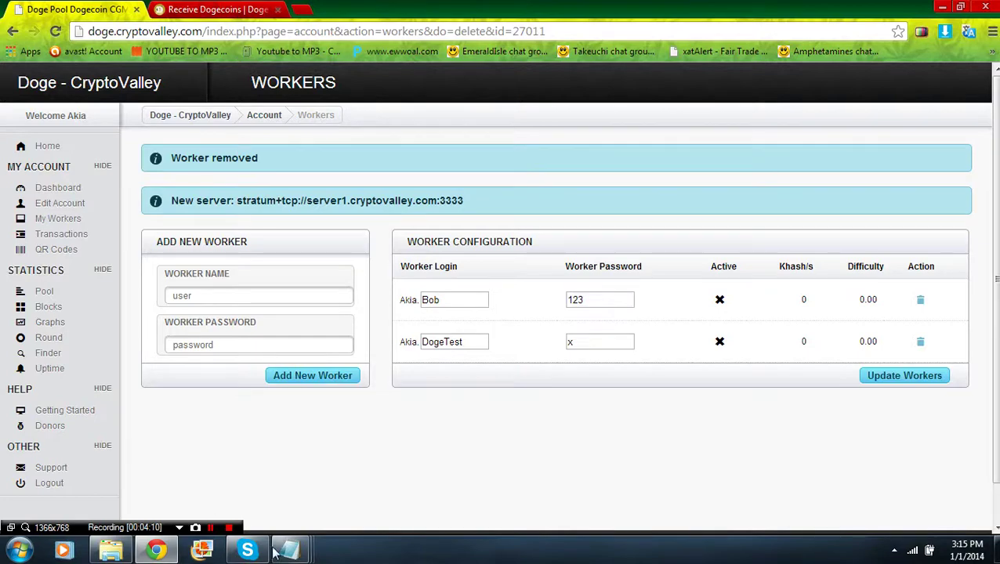
mouse_move(288, 551)
mouse_move(417, 460)
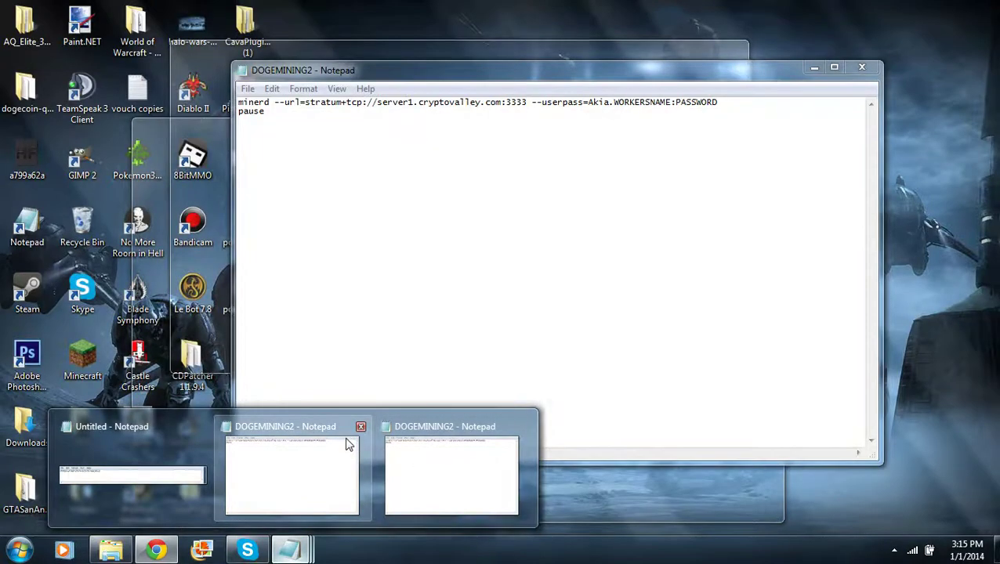
left_click(349, 445)
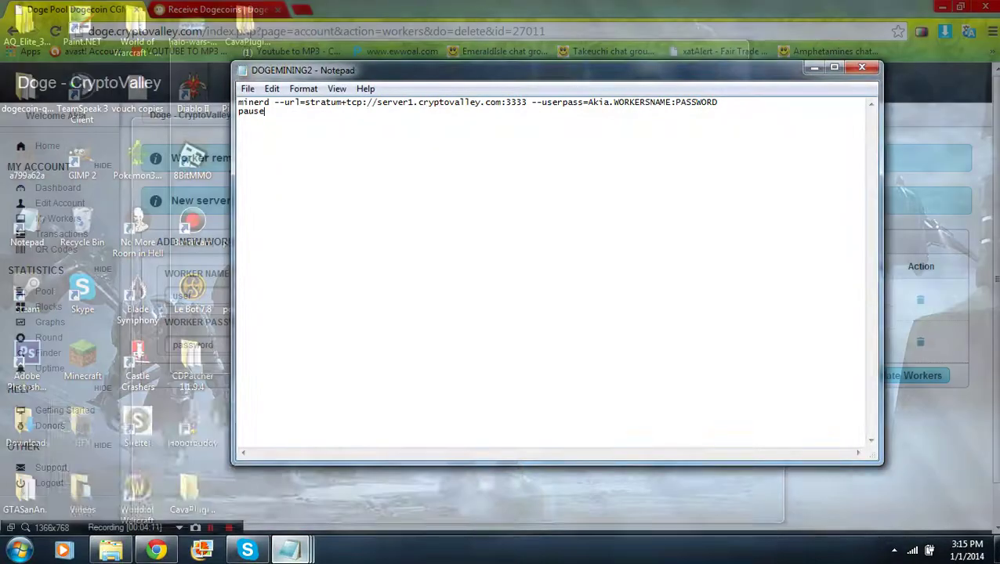
left_click(156, 551)
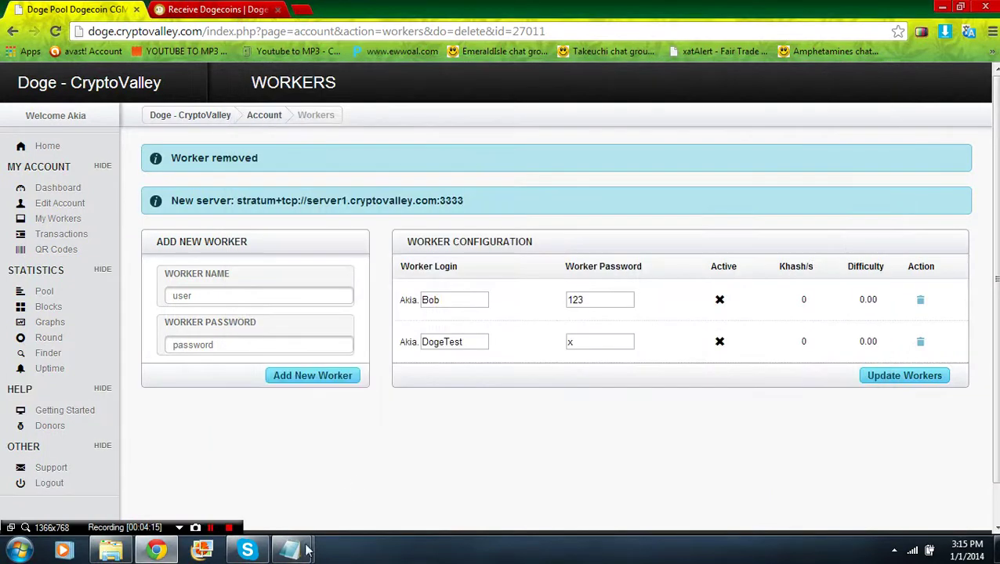
mouse_move(288, 551)
left_click(370, 474)
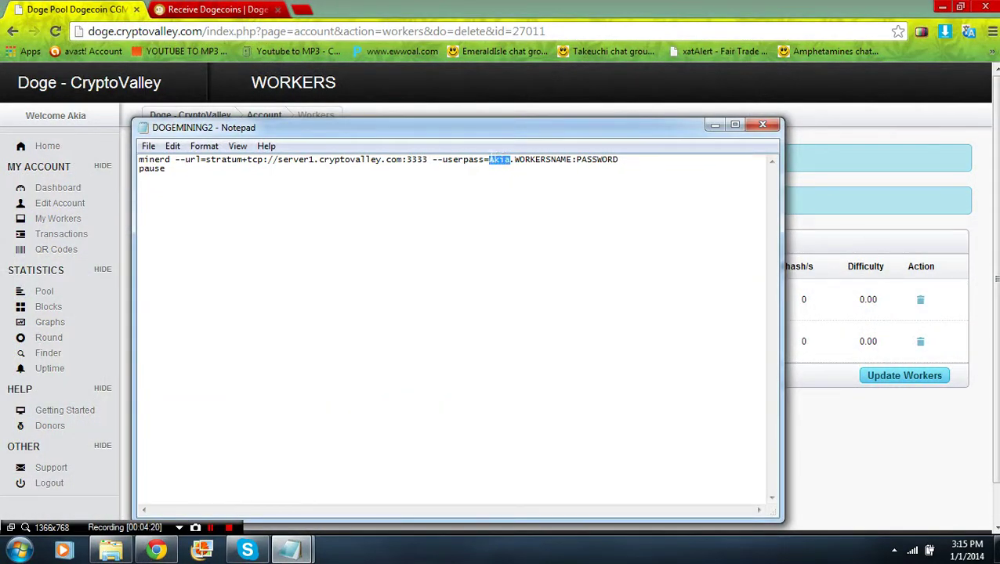
Replace the WORKERSNAME placeholder with DogeTest and select the PASSWORD placeholder
left_click(570, 159)
left_click_drag(592, 133, 699, 385)
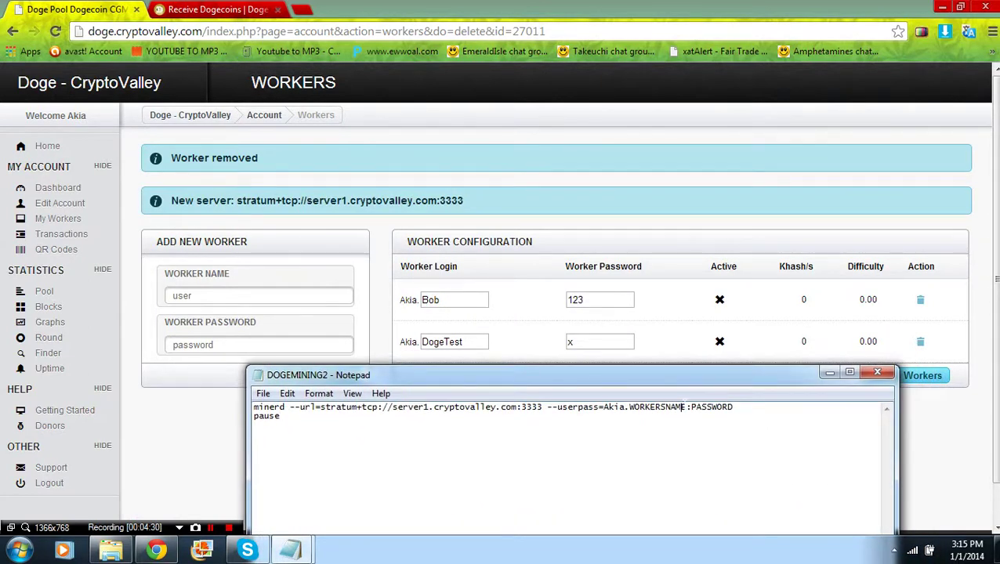
key("BackSpace")
key("BackSpace")
key("BackSpace")
key("BackSpace")
key("BackSpace")
key("BackSpace")
key("BackSpace")
key("BackSpace")
key("BackSpace")
key("BackSpace")
key("BackSpace")
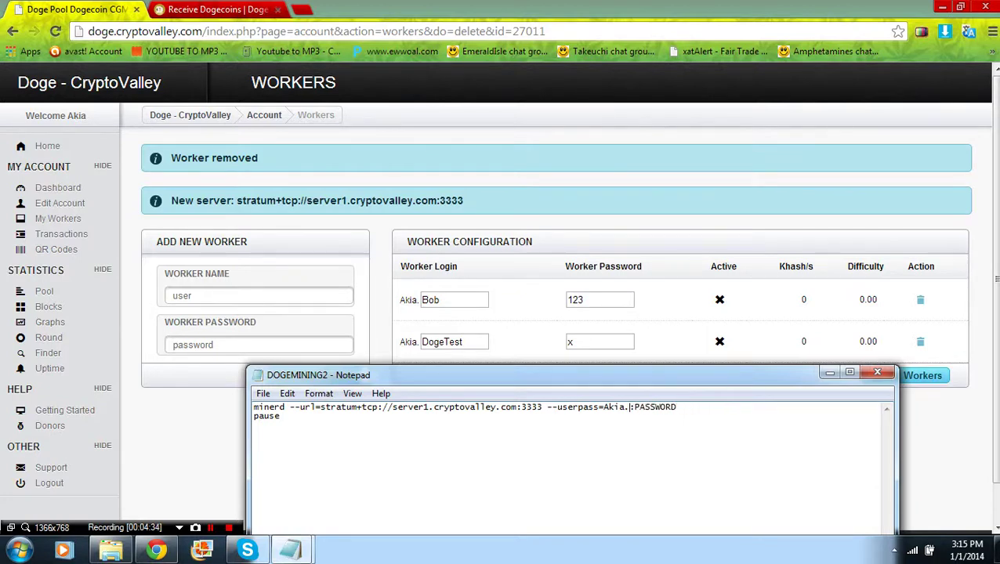
type("DogeTest")
left_click_drag(718, 408, 605, 124)
Save the miner script as dogetest.bat over the existing file and close Notepad
type("x")
left_click(158, 135)
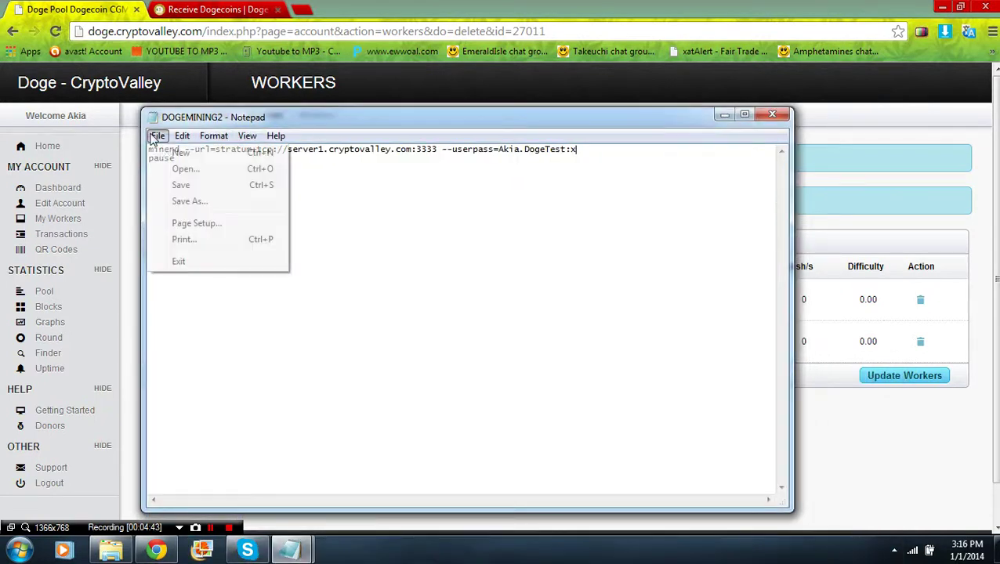
left_click(188, 202)
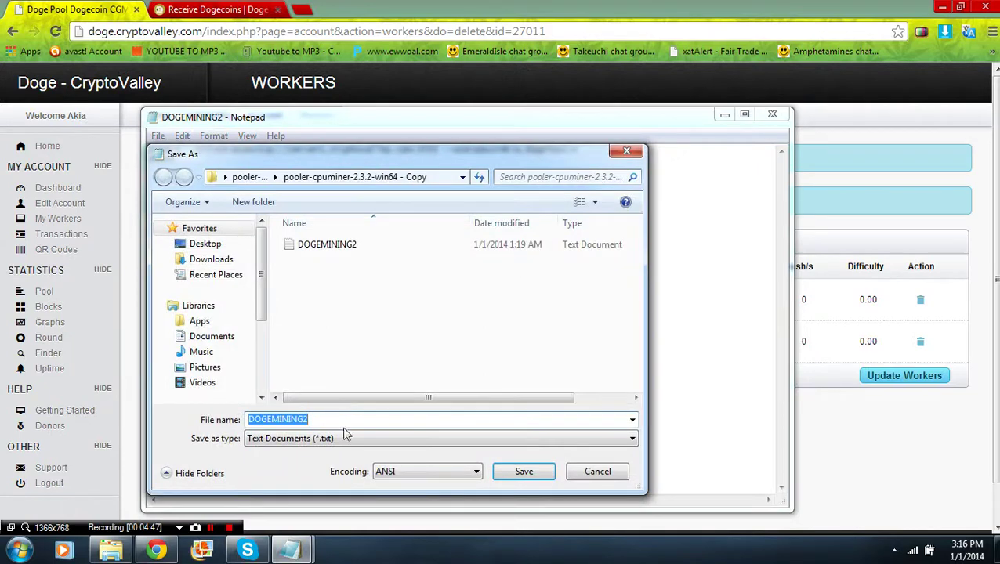
type("dop")
key("BackSpace")
type("ge")
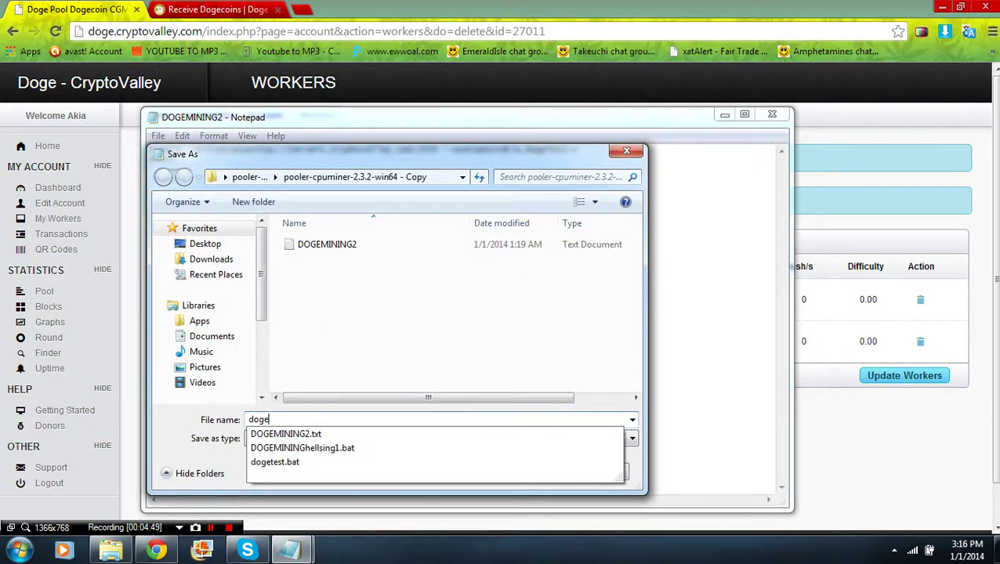
type("test.")
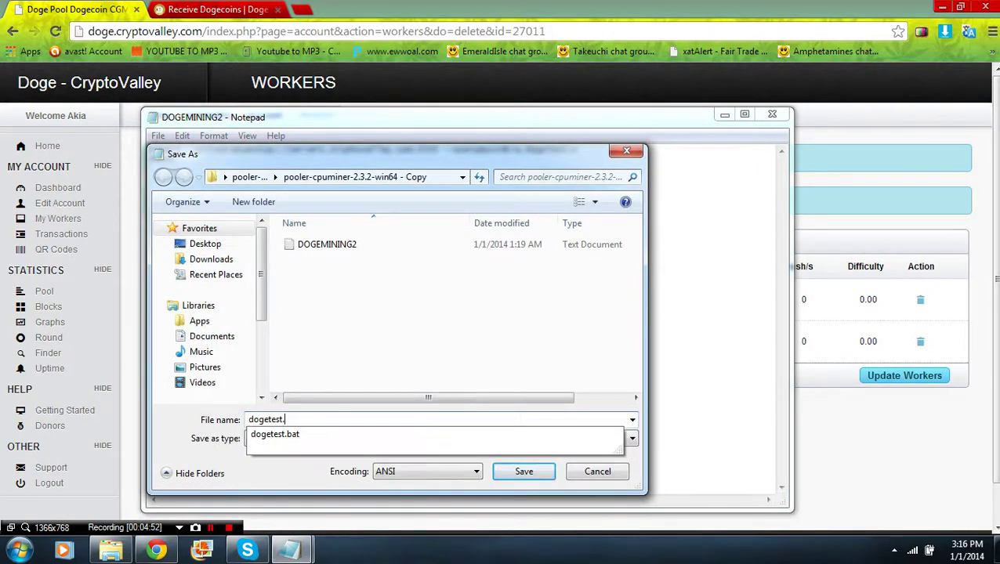
type("b")
left_click(347, 436)
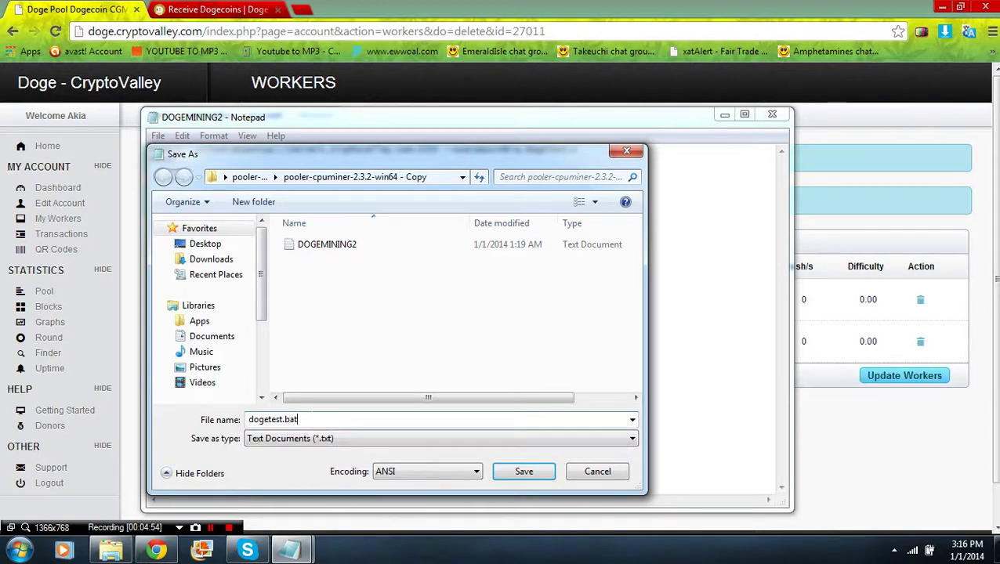
left_click(518, 474)
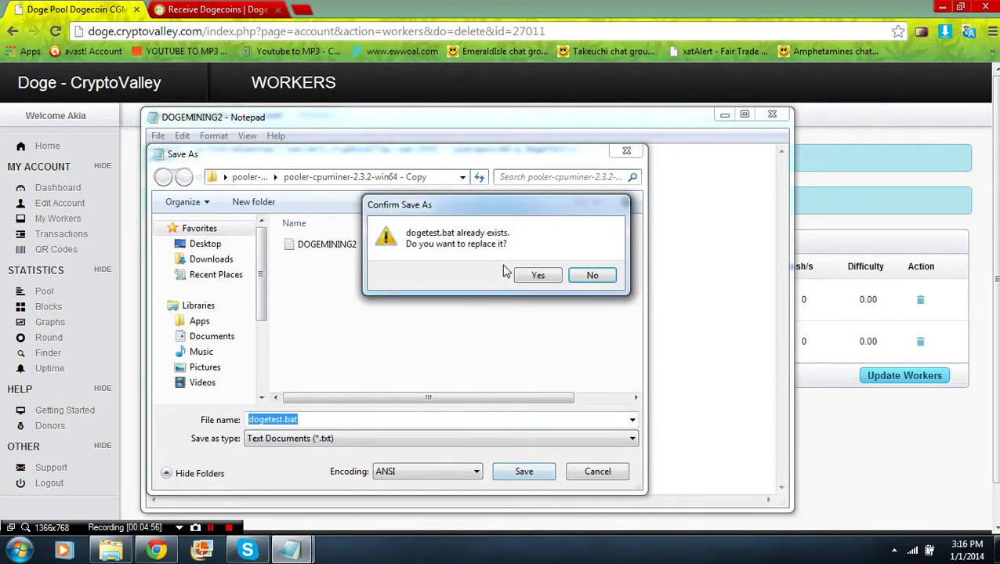
left_click(536, 278)
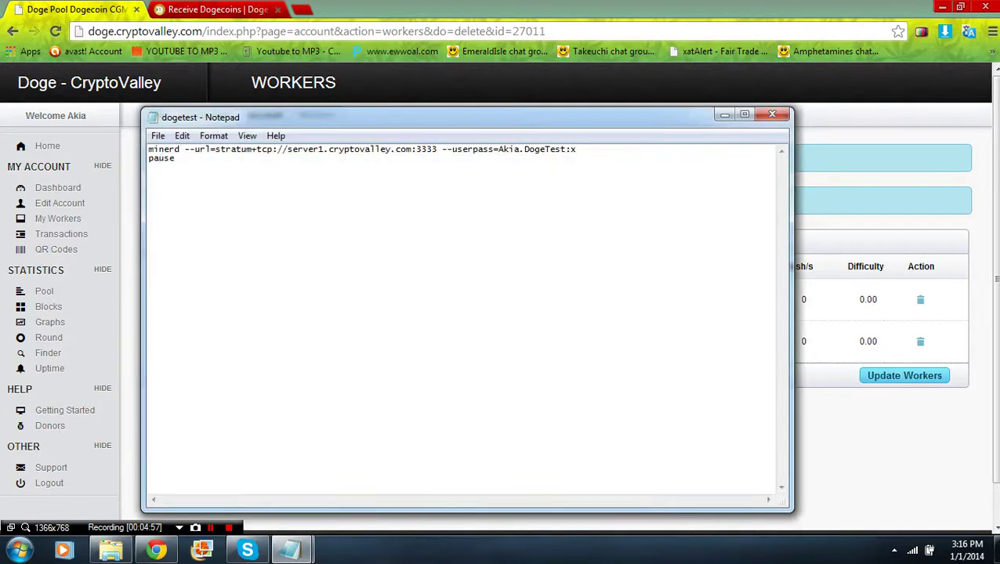
left_click(771, 117)
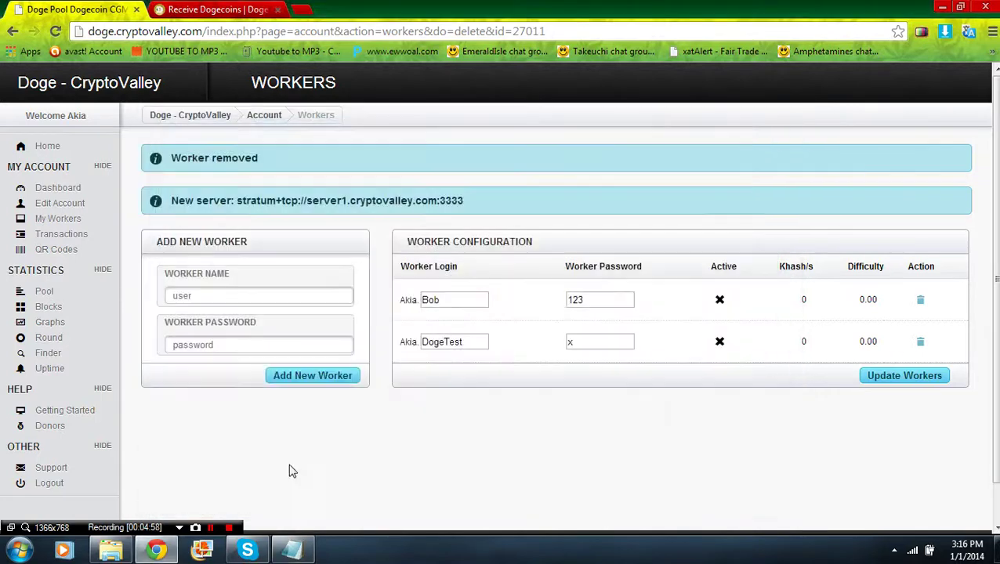
Run dogetest.bat from the miner folder so minerd starts hashing, then close its console
left_click(126, 552)
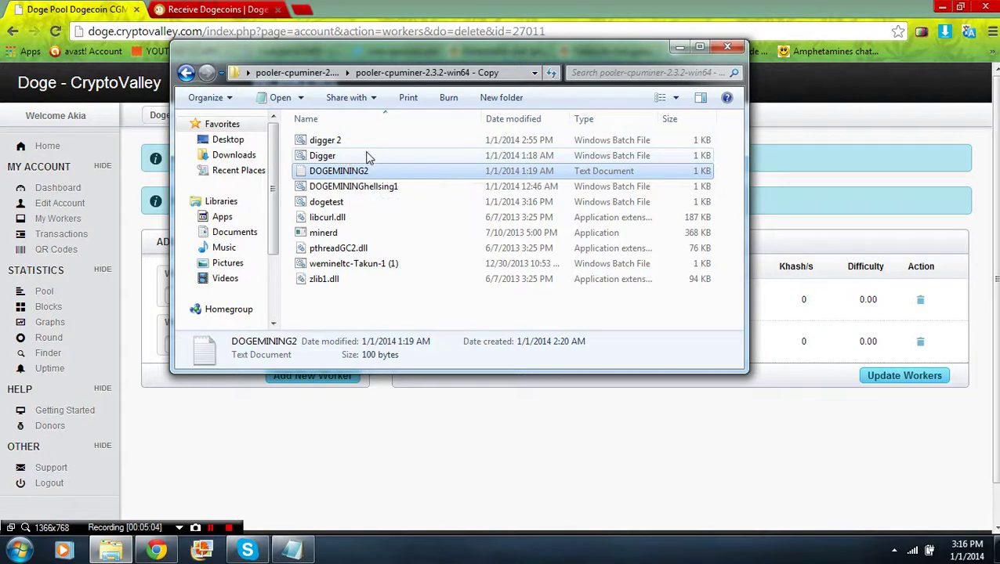
double_click(365, 202)
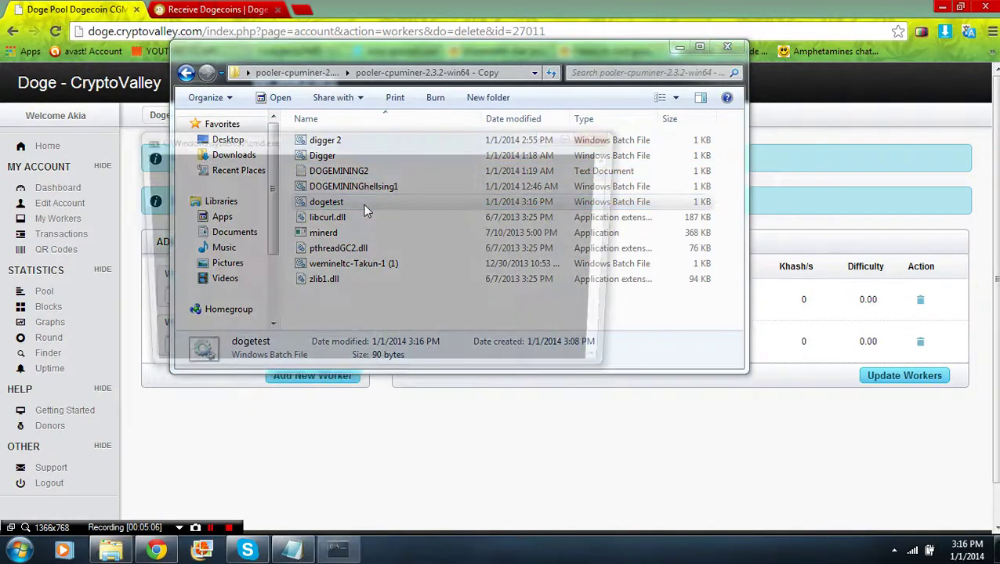
left_click_drag(268, 141, 461, 142)
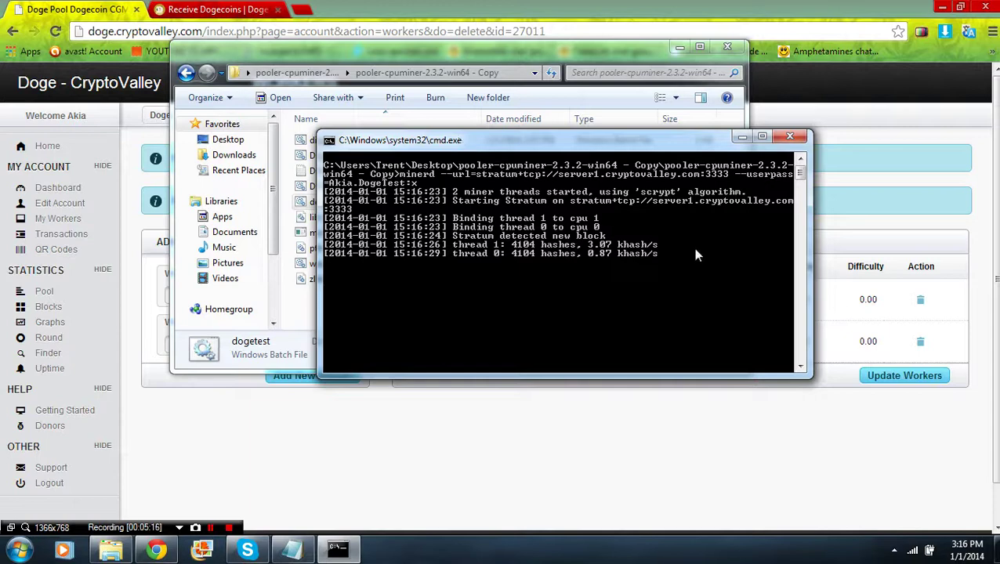
left_click(797, 138)
Close the miner folder and open CryptoValley's Dashboard showing 227.23 MH/s pool hashrate and 994 workers
left_click(727, 47)
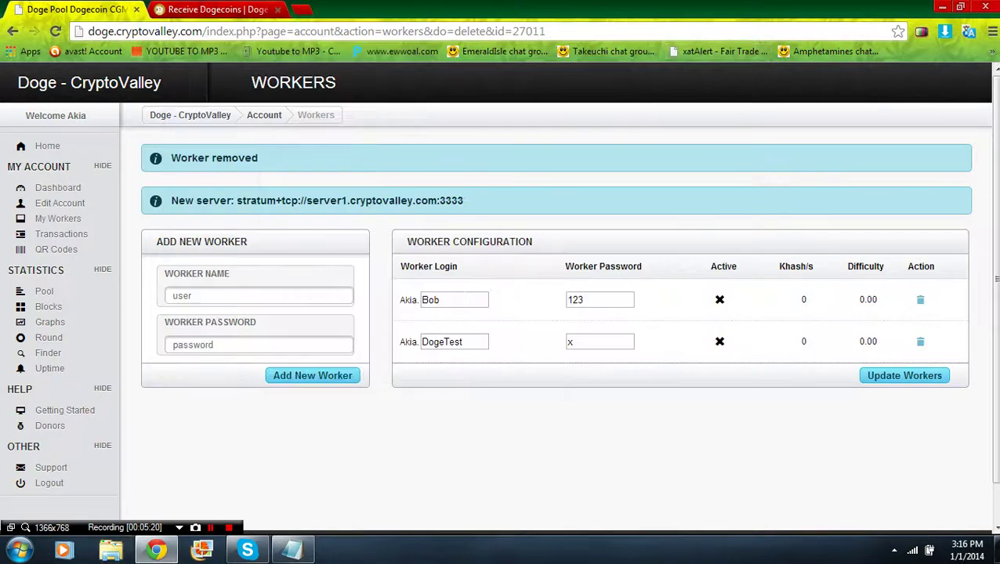
left_click(294, 550)
left_click(297, 549)
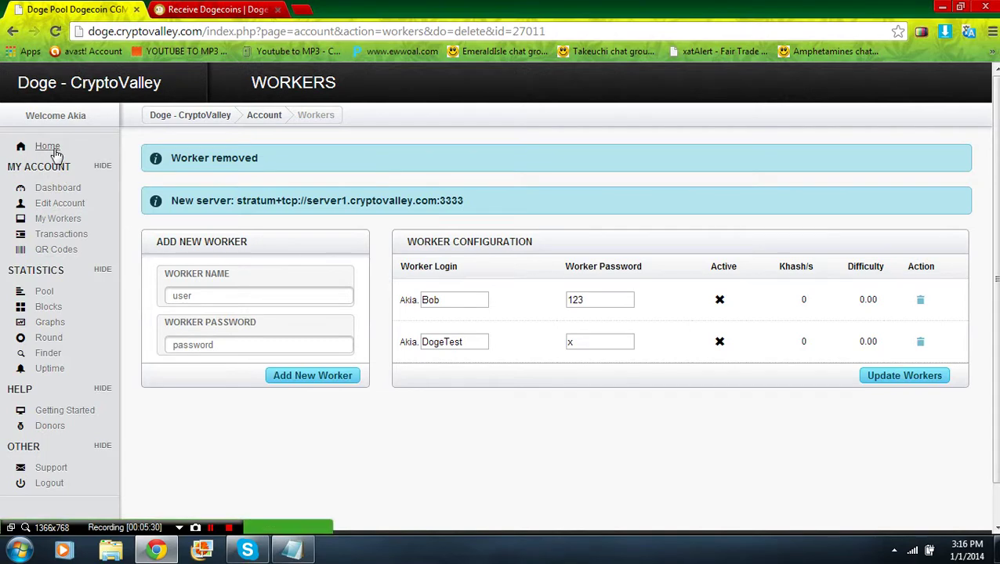
left_click(43, 148)
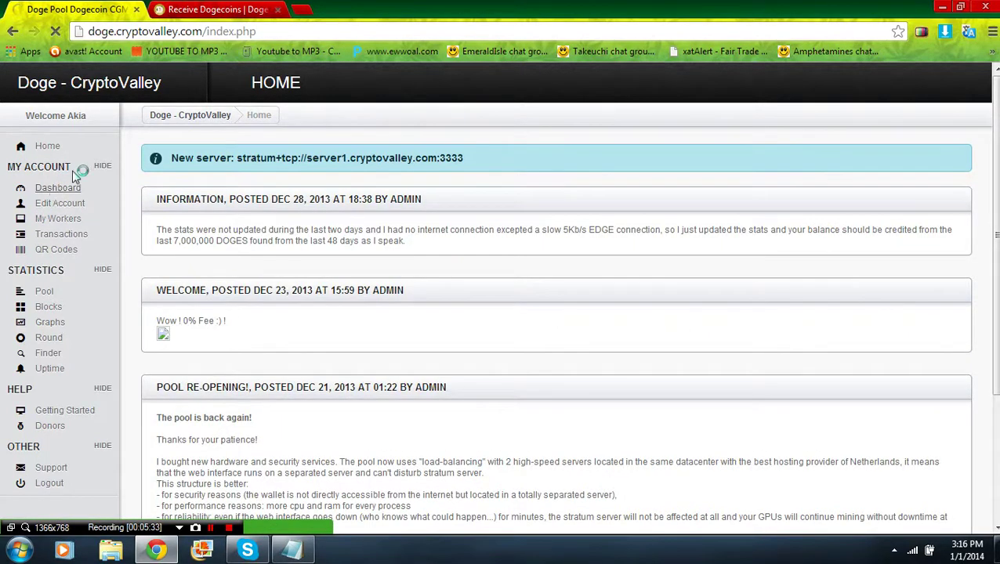
left_click(72, 188)
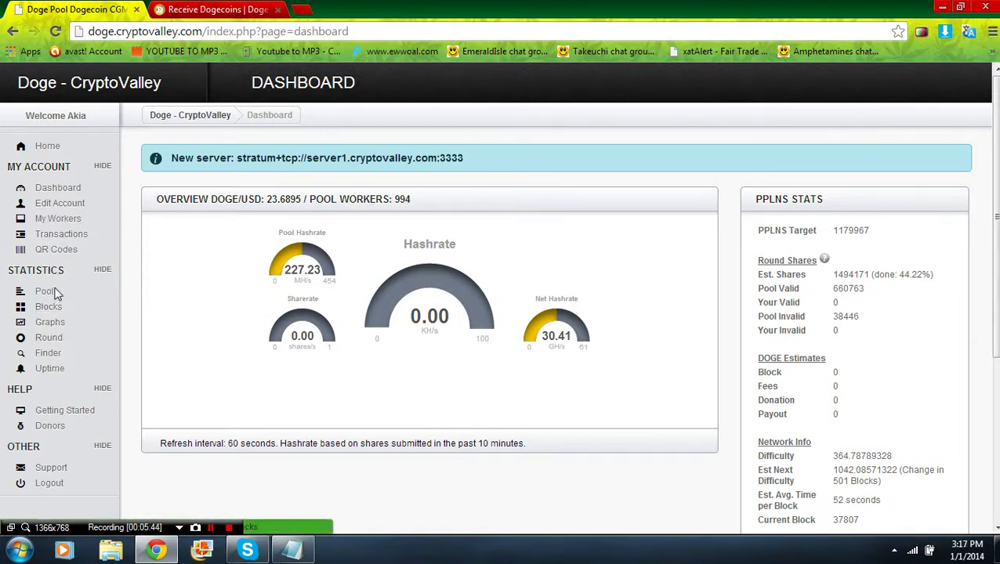
In Edit Account, replace the Payment Address with the wallet address copied from the notes
left_click(71, 205)
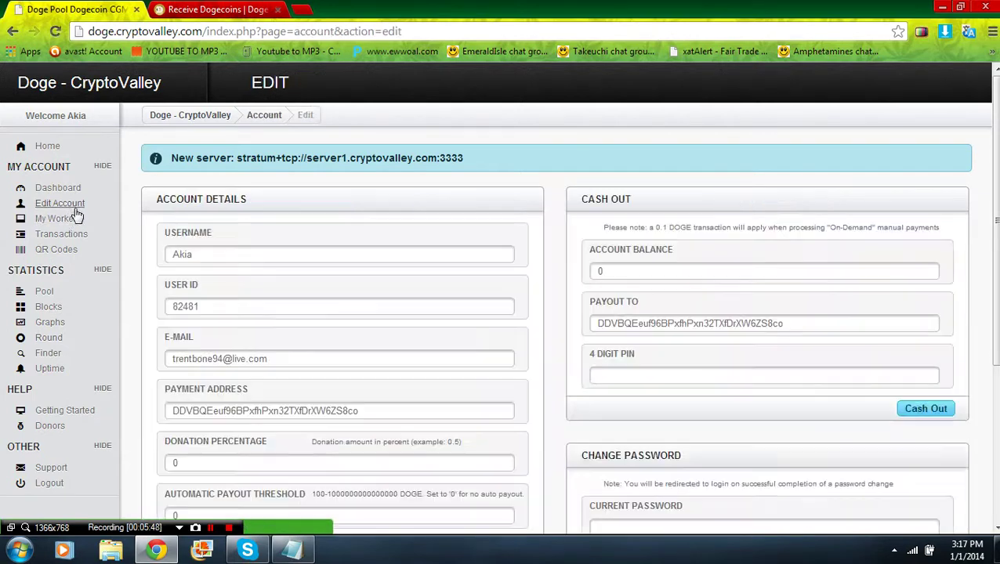
scroll(384, 233, "down", 2)
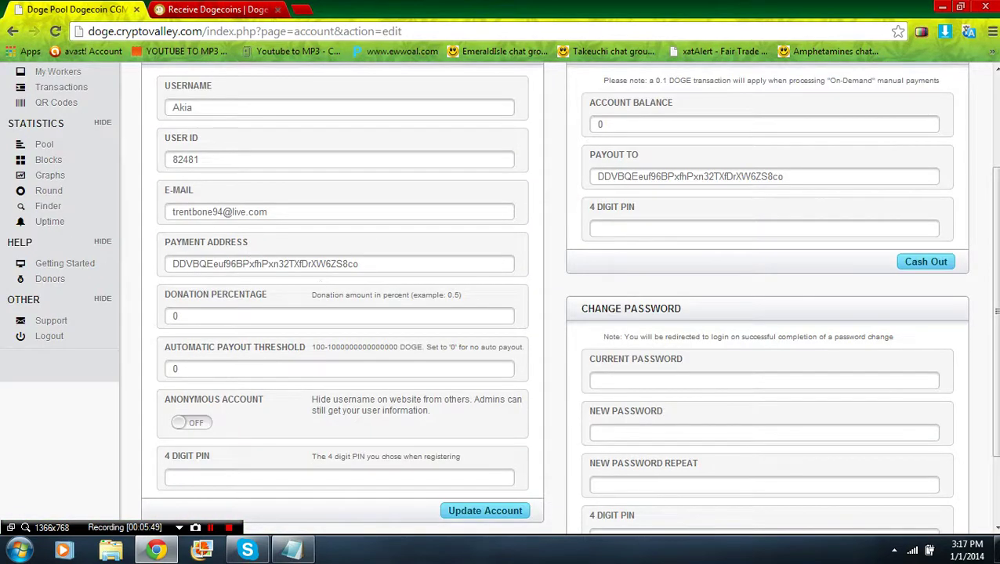
left_click(291, 551)
left_click_drag(320, 375, 229, 376)
double_click(229, 375)
key("ctrl+c")
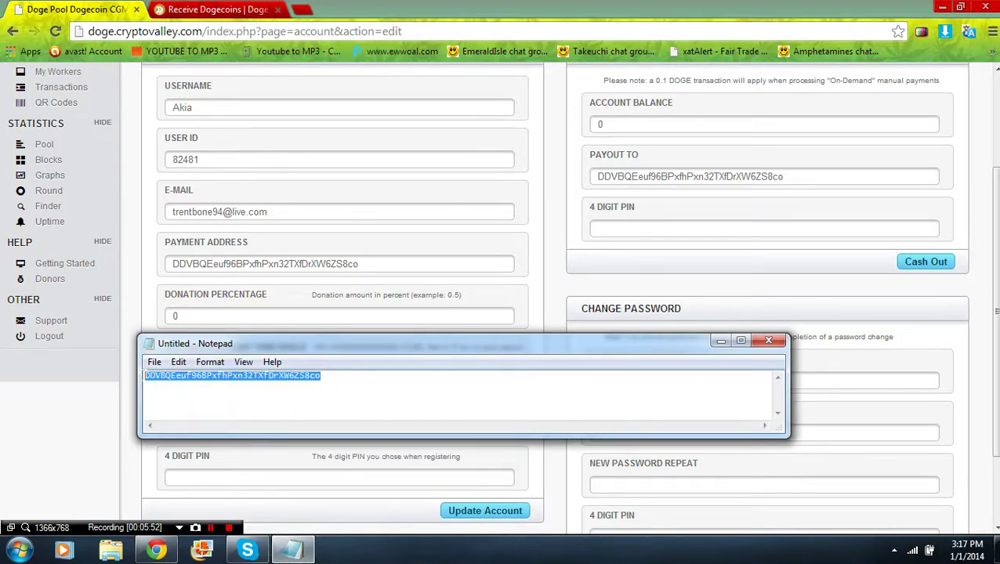
left_click(721, 341)
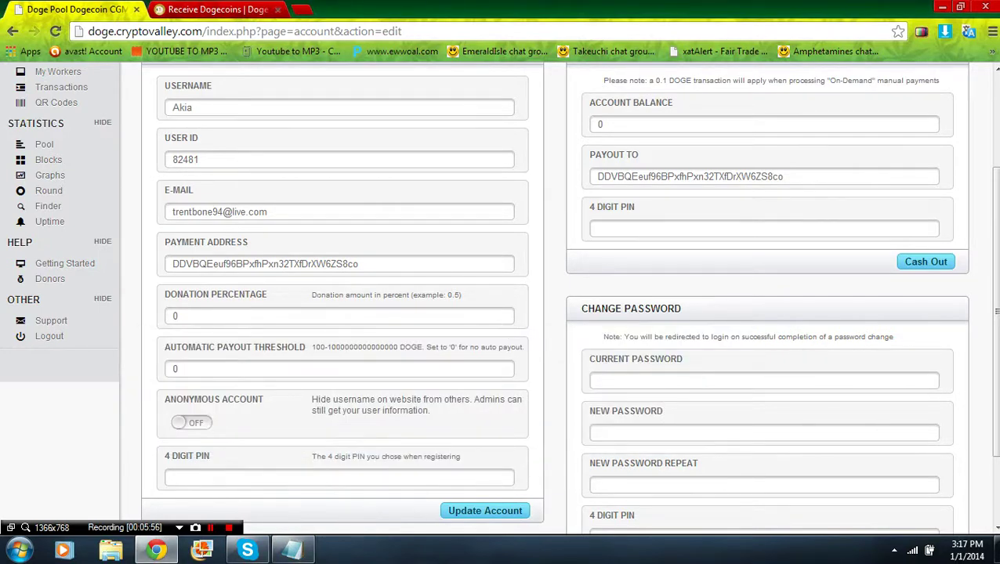
left_click_drag(171, 264, 359, 264)
key("ctrl+v")
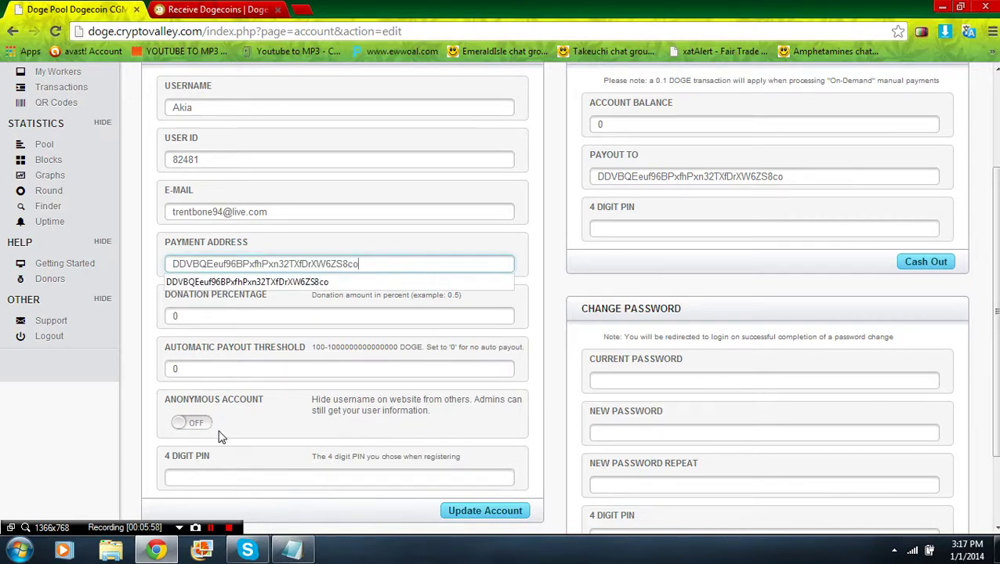
left_click(223, 477)
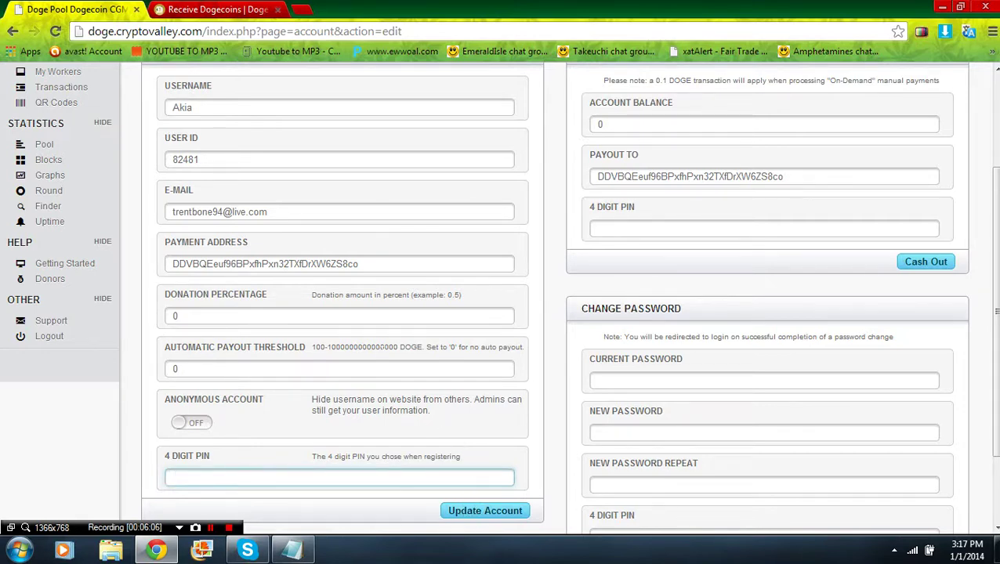
Open the account's Transactions page listing the orphaned block 37746 entries
scroll(611, 274, "up", 2)
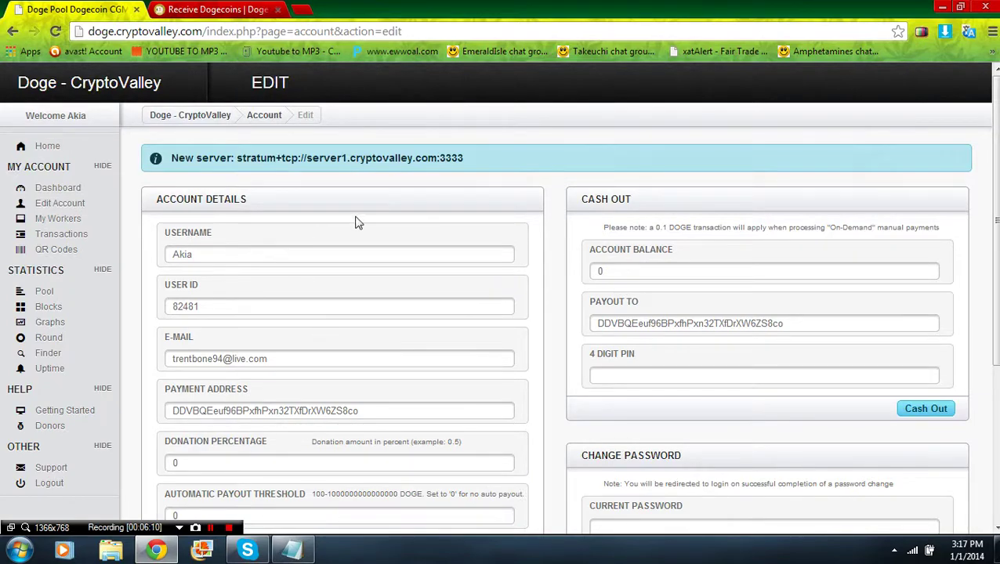
scroll(248, 248, "down", 2)
scroll(149, 115, "up", 2)
left_click(62, 233)
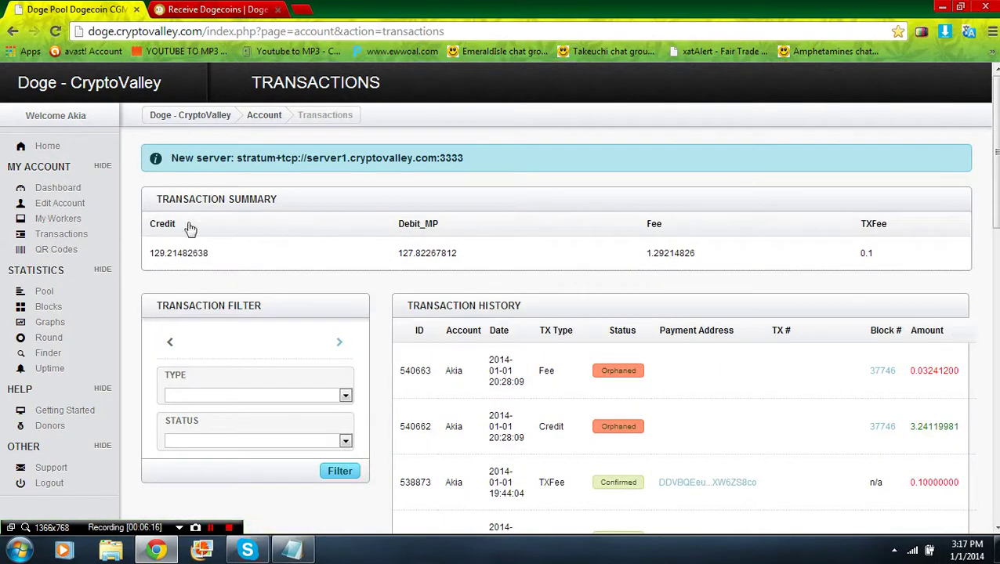
Open DogeVault's wallet overview, then return to the pool's transactions page
left_click(213, 10)
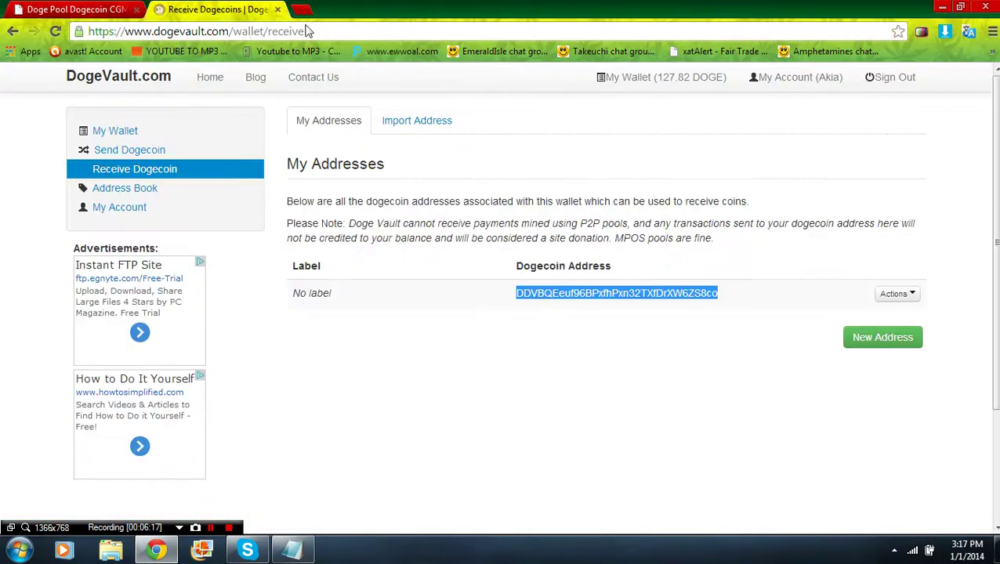
left_click(123, 131)
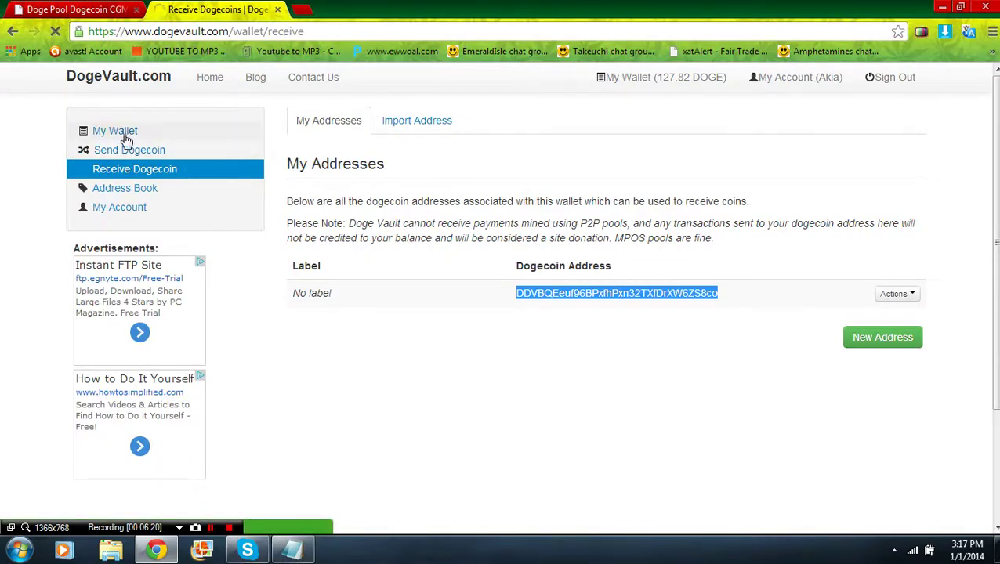
left_click(45, 8)
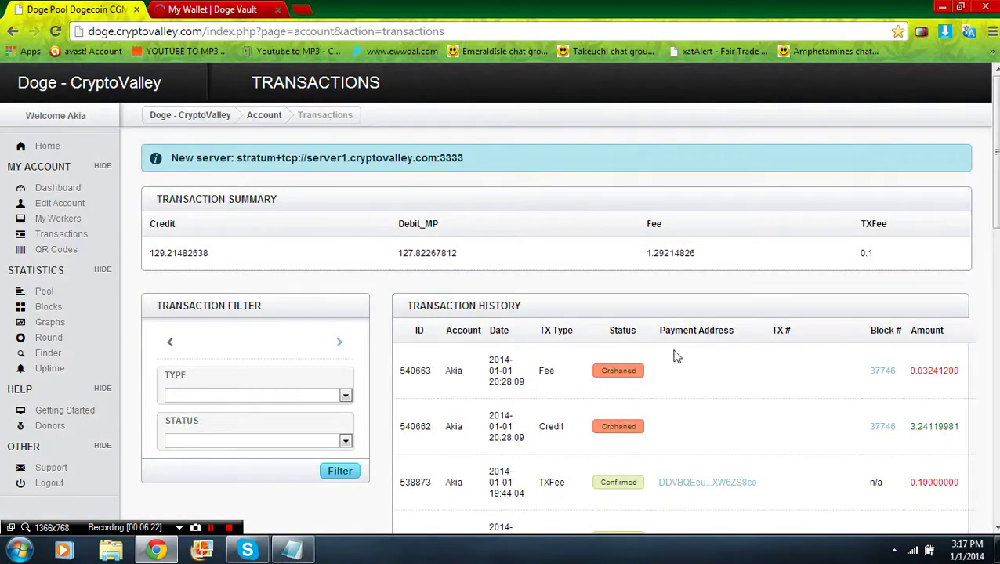
scroll(763, 355, "down", 1)
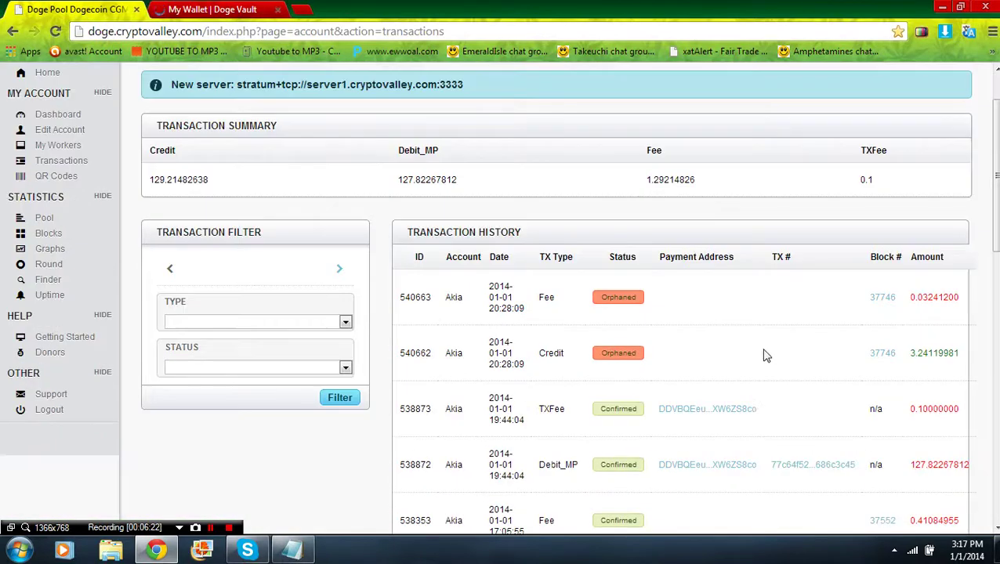
Check the cash-out PIN field in the pool's account settings, then view the 127.82267812 DOGE balance in DogeVault
left_click(62, 134)
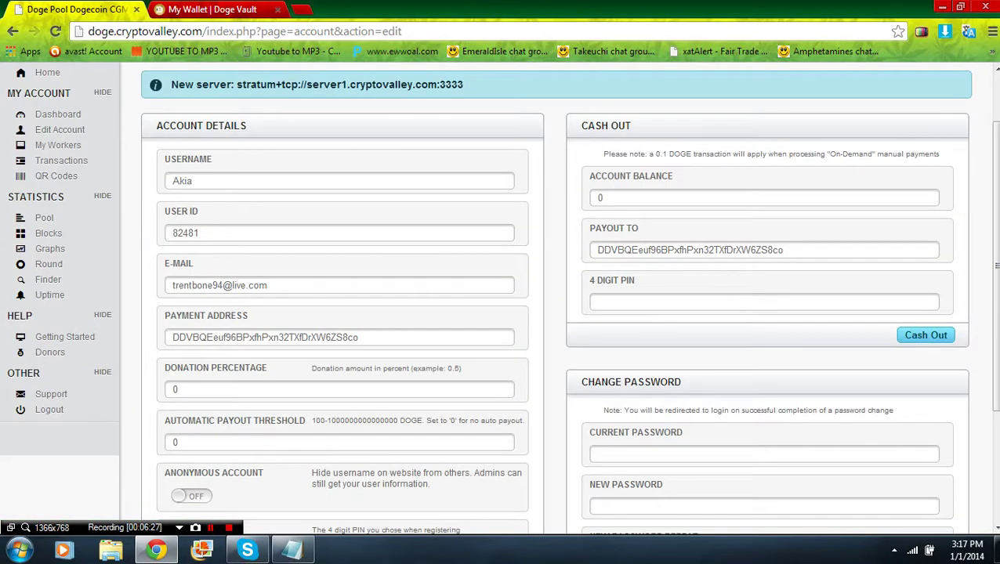
left_click(764, 302)
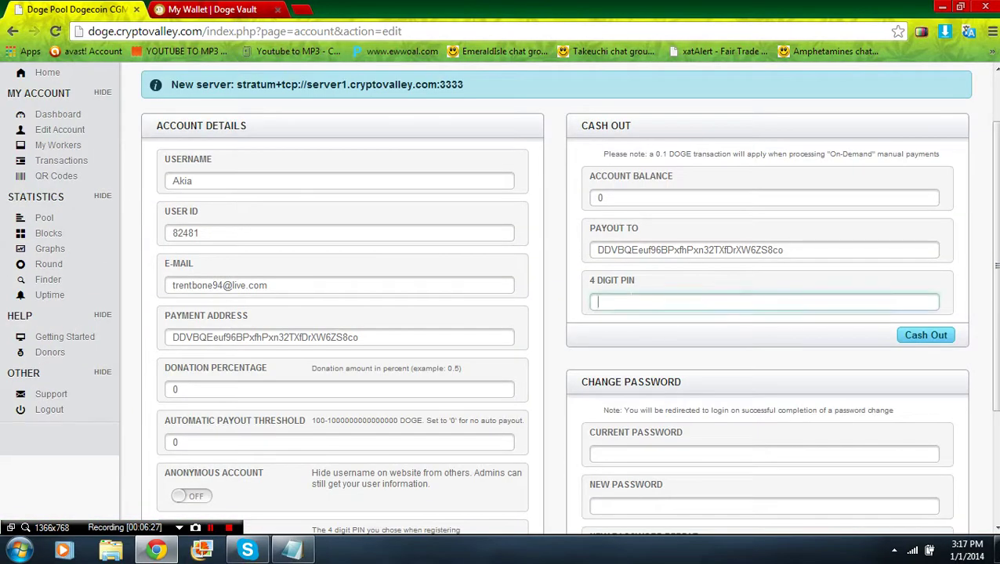
left_click(269, 6)
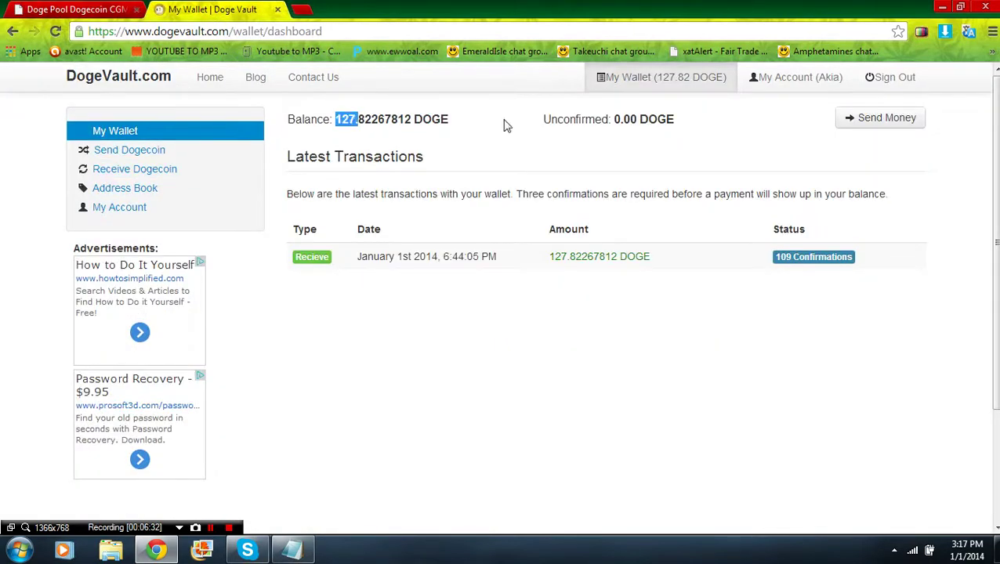